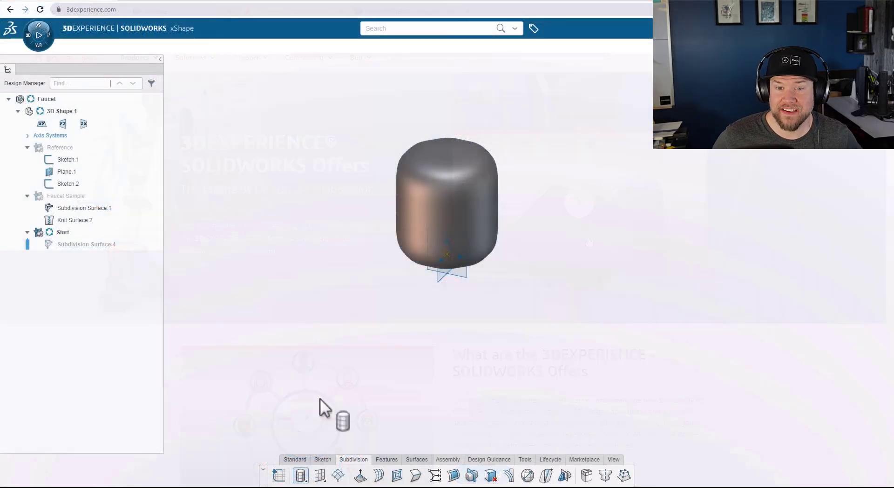
Step: Add a subdivision cylinder 40 mm wide and 400 mm tall along Z
left_click(451, 255)
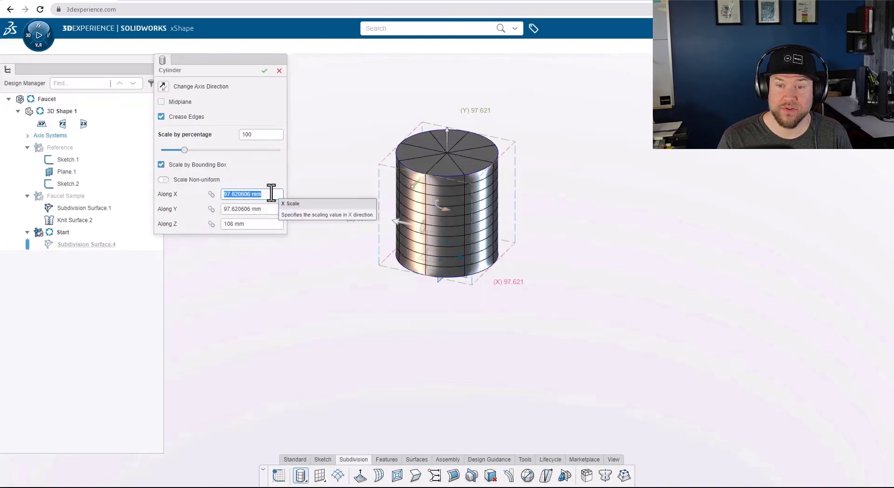
type("40")
key("Return")
left_click(266, 223)
type("400")
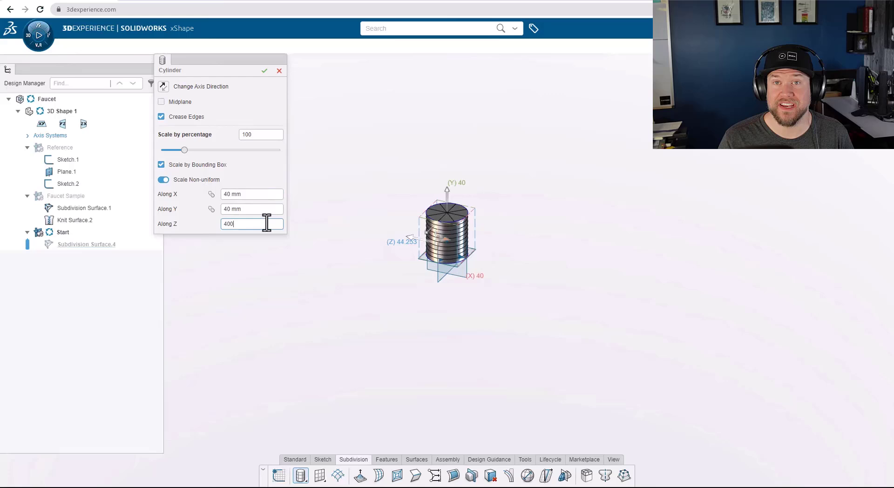
key("Return")
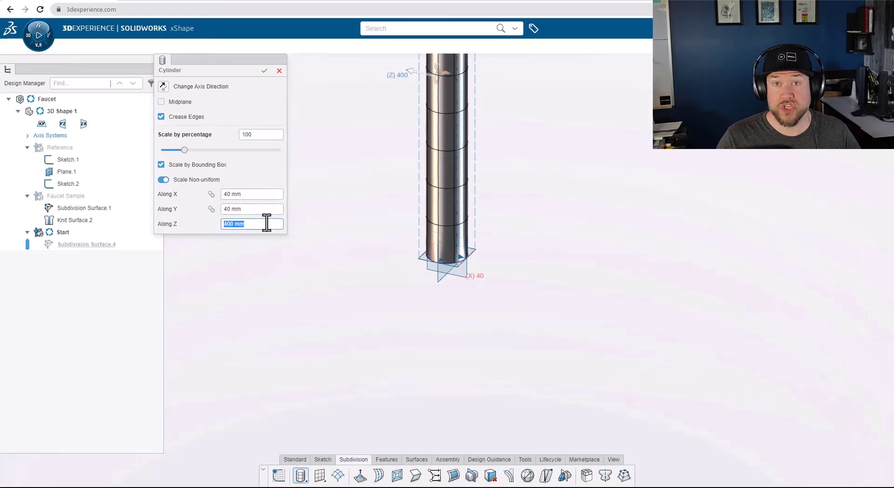
left_click(264, 71)
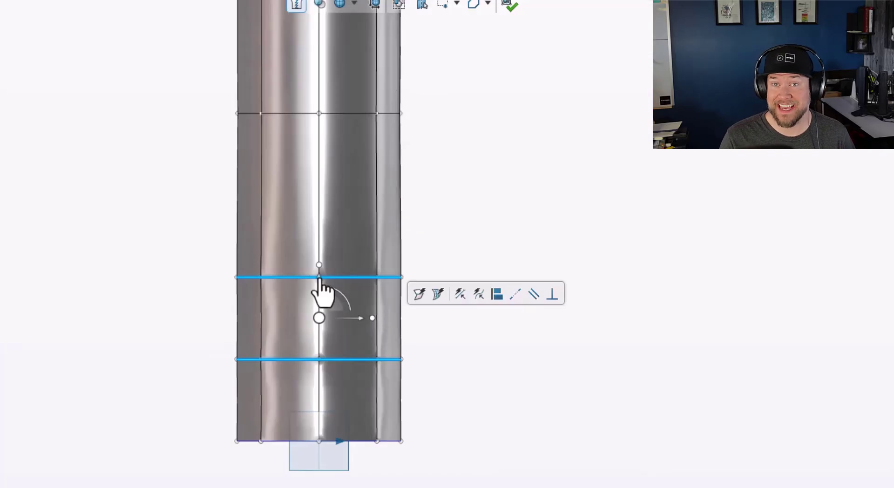
Step: Bend the upper part of the tube into a hooked faucet spout
mouse_move(372, 318)
left_mouse_down()
mouse_move(406, 340)
mouse_move(423, 299)
mouse_move(450, 286)
mouse_move(429, 310)
mouse_move(464, 303)
left_mouse_up()
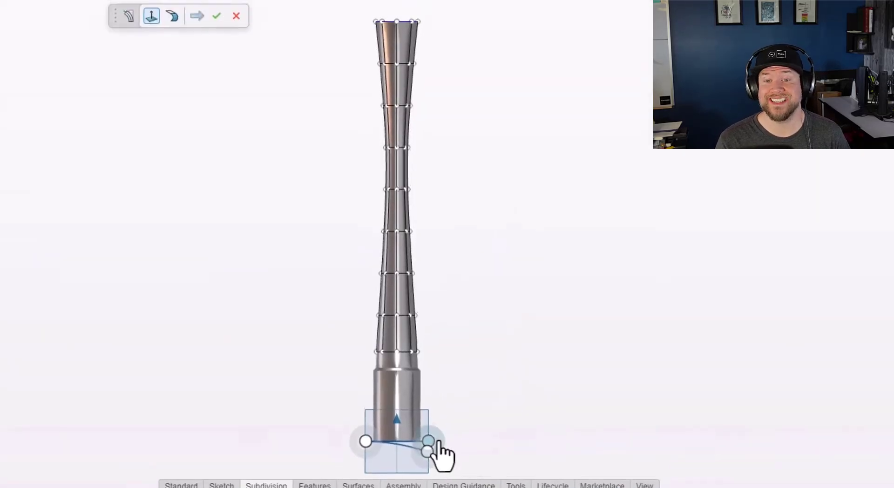
mouse_move(438, 447)
left_mouse_down()
mouse_move(480, 206)
mouse_move(461, 91)
left_mouse_up()
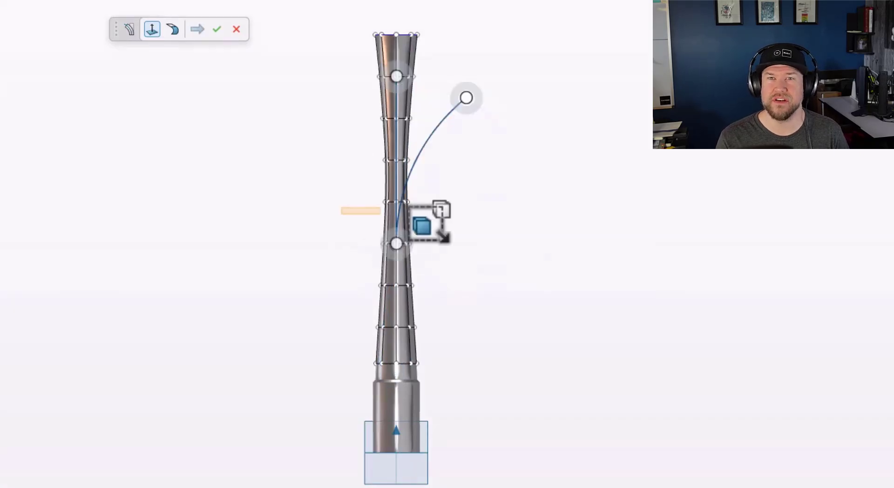
left_click_drag(409, 208, 527, 24)
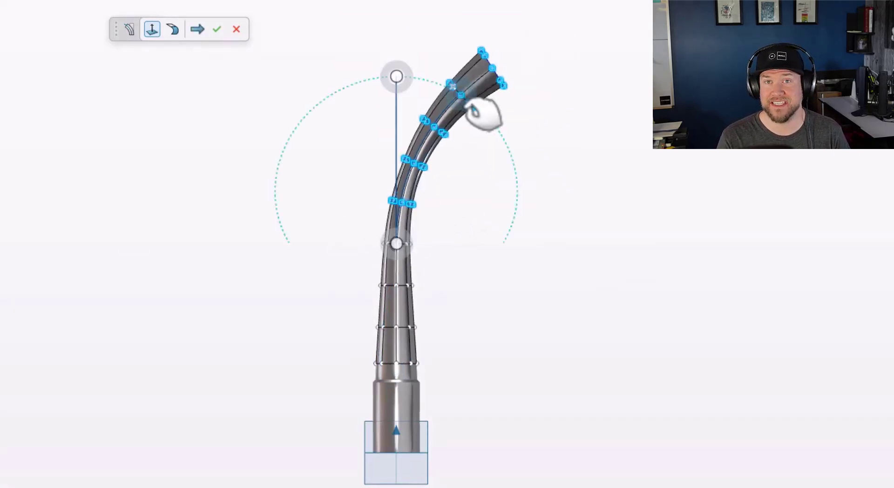
mouse_move(472, 109)
left_mouse_down()
mouse_move(425, 96)
mouse_move(363, 96)
mouse_move(320, 133)
mouse_move(301, 173)
mouse_move(306, 219)
left_mouse_up()
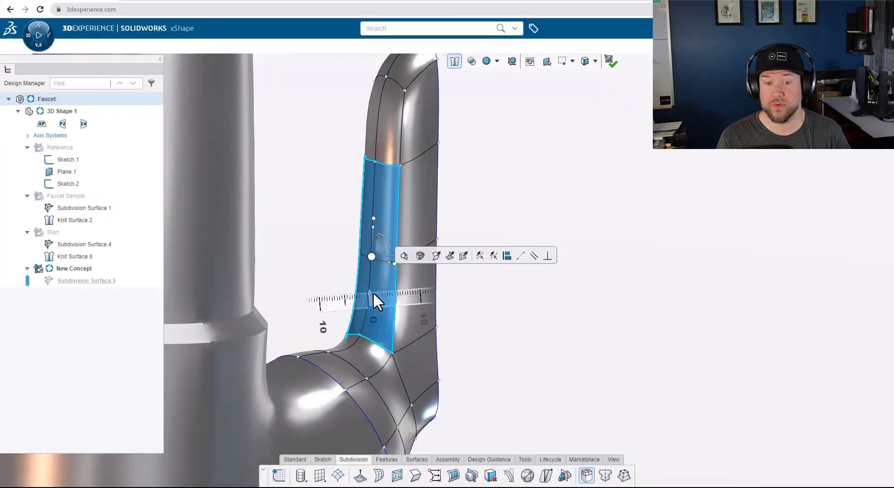
Step: Push the spout face outward and start scaling the block to 230 mm wide
left_click_drag(371, 308, 401, 317)
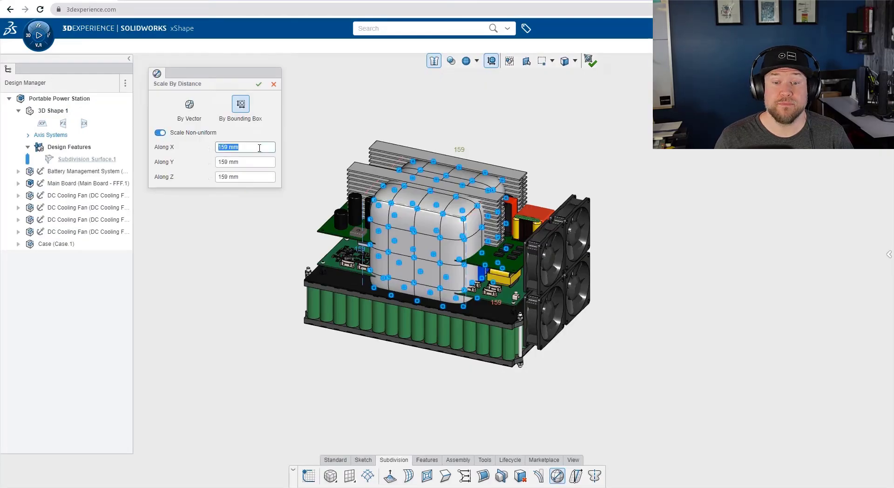
key("Tab")
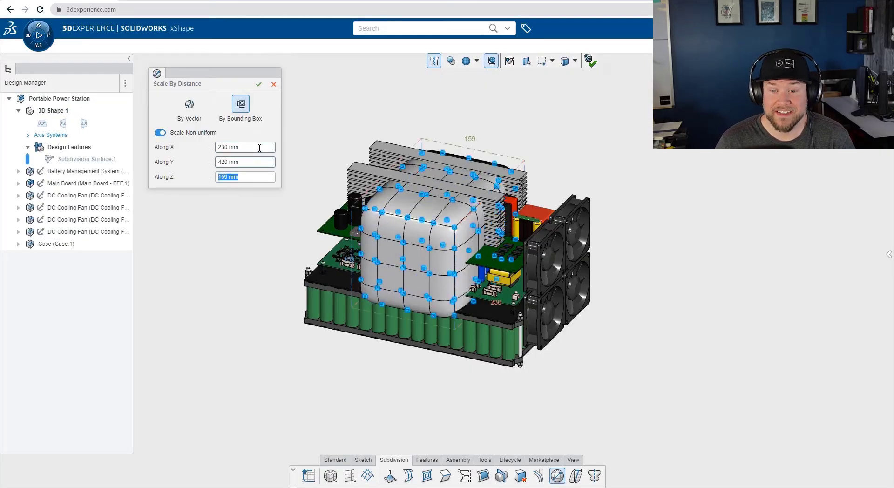
type("280")
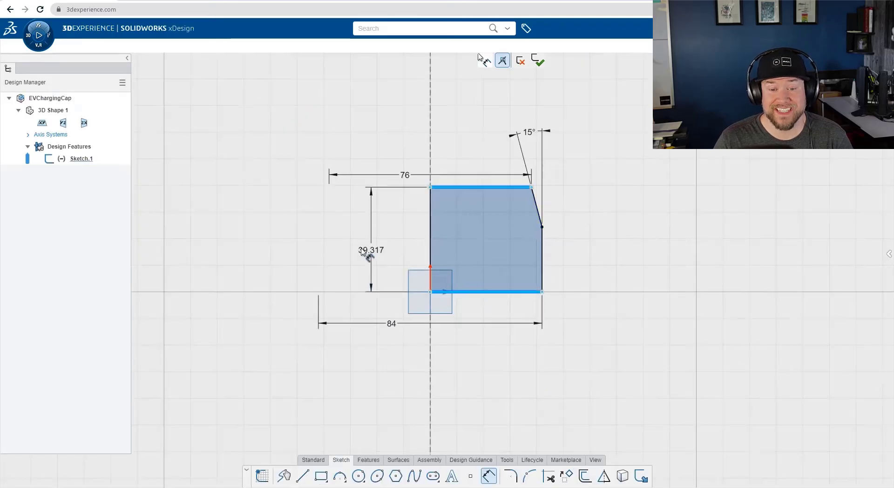
Step: Dimension the cap sketch height to 28 and round its corners at R20
left_click(345, 251)
type("28")
key("Return")
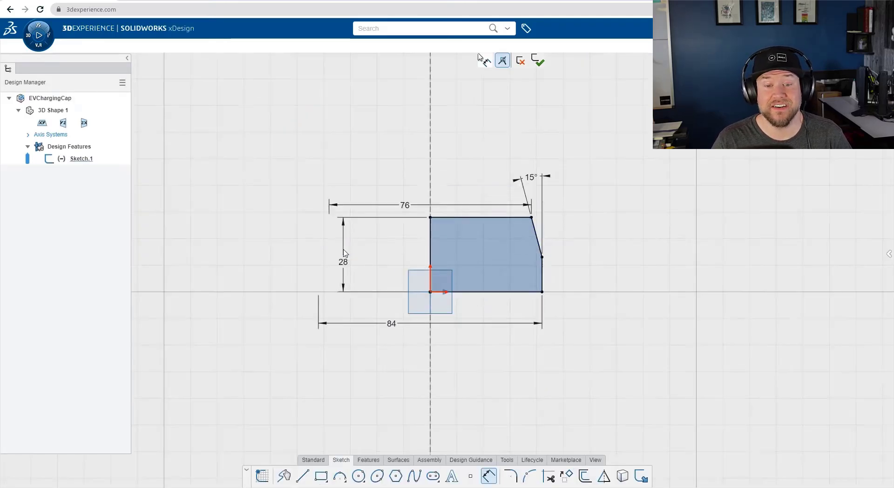
right_click(575, 254)
left_click(586, 289)
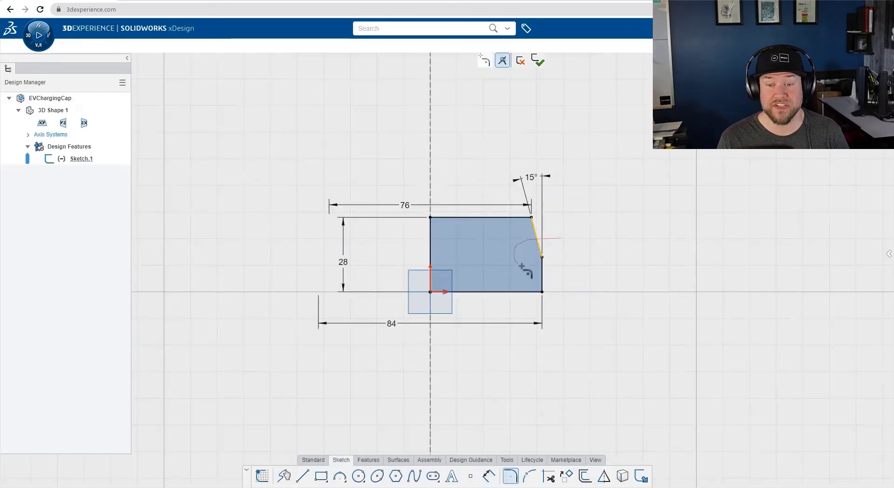
type("20")
key("Return")
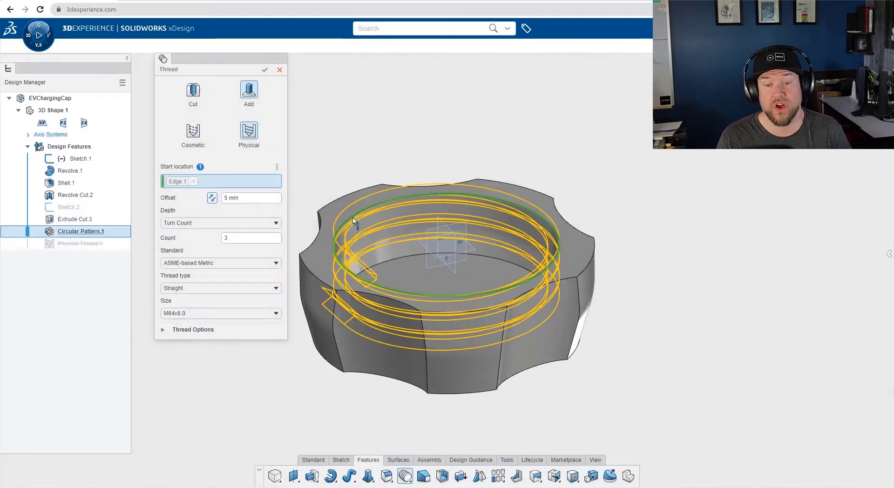
Step: Accept the physical thread and fillet all ten cap edges at 6 mm
left_click(261, 69)
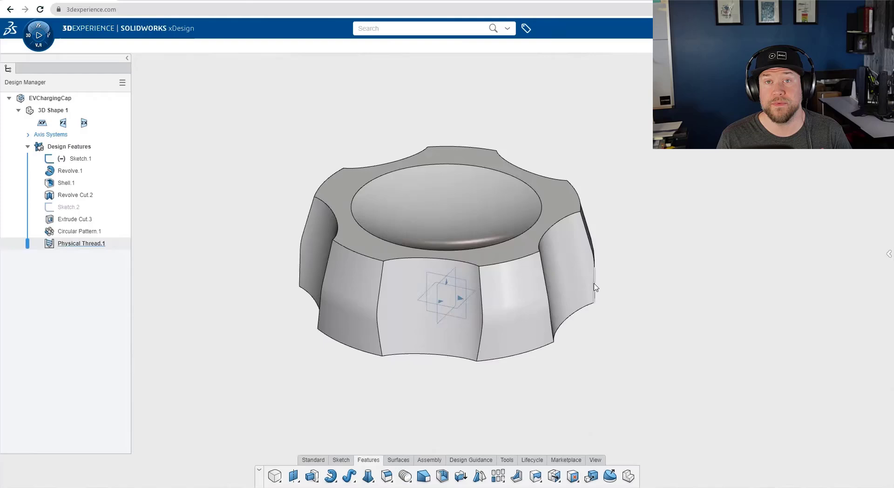
left_click(595, 282)
left_click(692, 230)
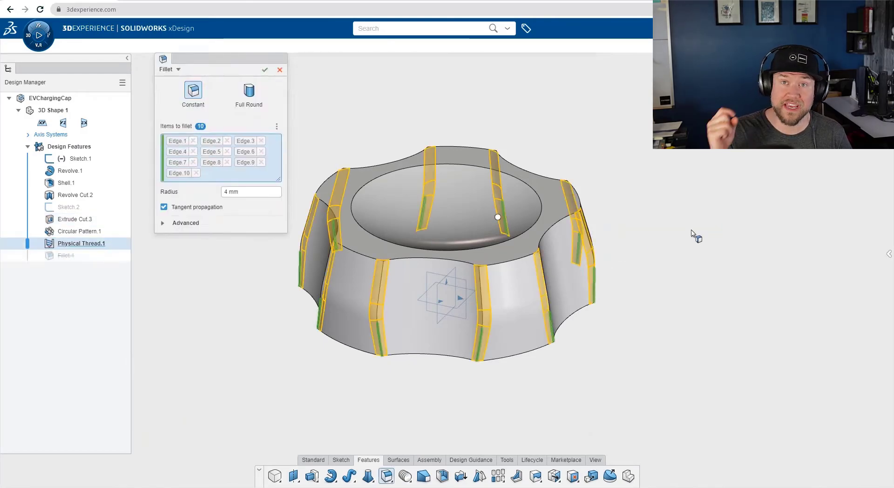
double_click(232, 191)
type("6")
left_click(264, 71)
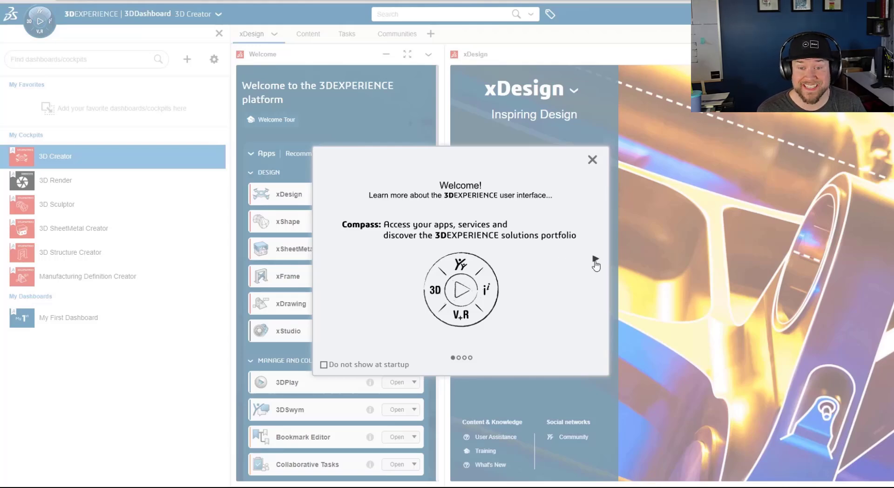
Step: Step to the next welcome tour page, then close the tour
left_click(596, 259)
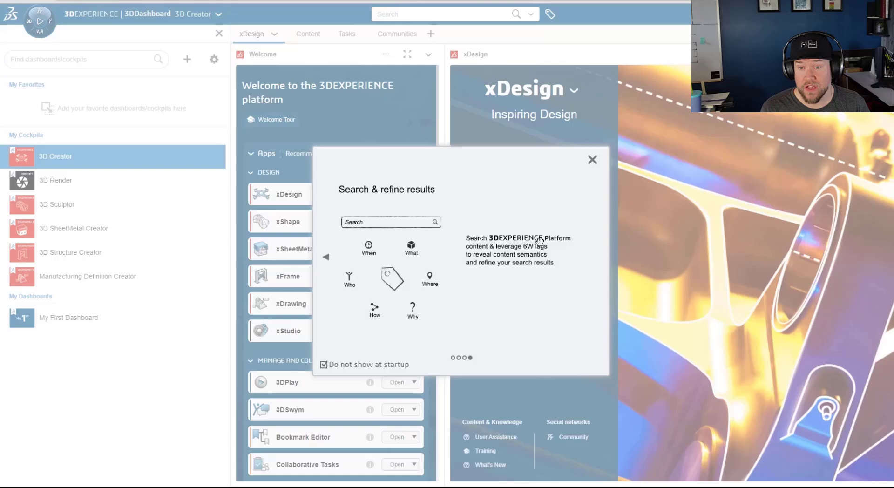
left_click(590, 163)
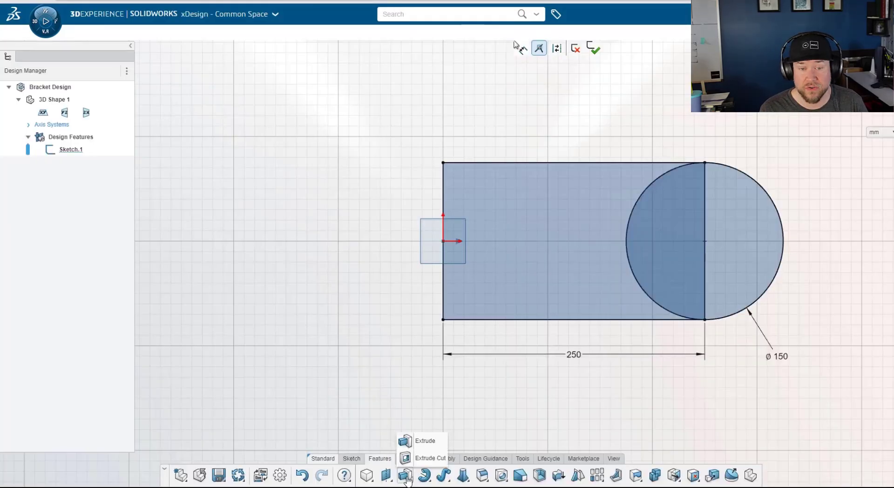
Step: Extrude the bracket sketch 20 mm
left_click(426, 441)
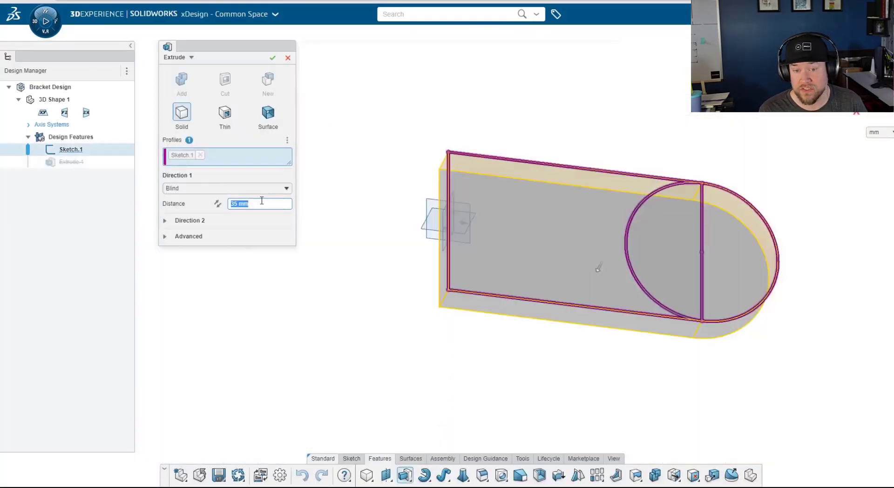
type("20")
key("Return")
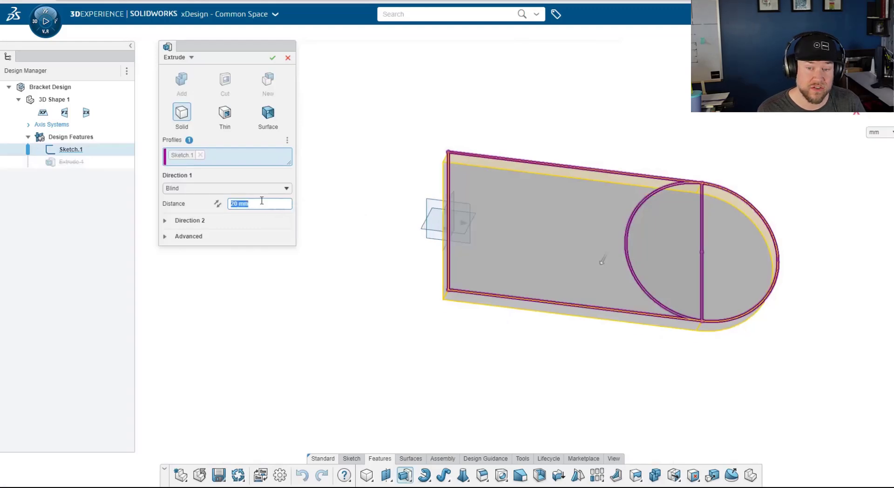
left_click(273, 59)
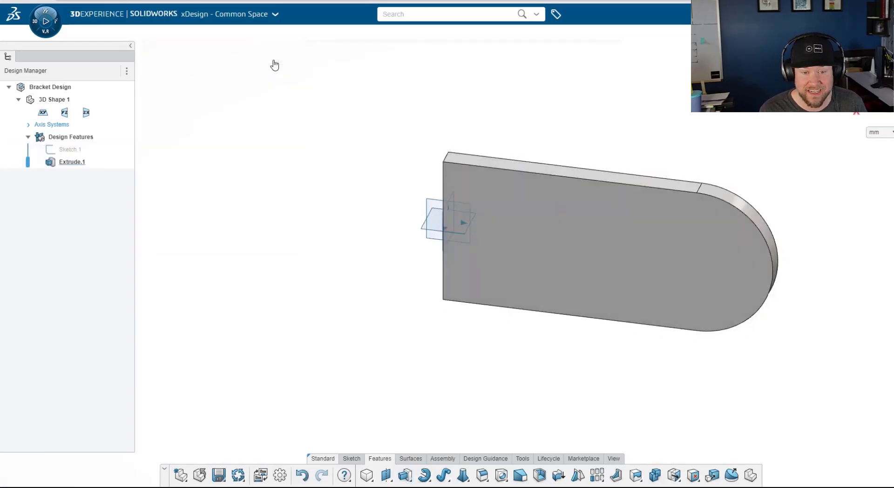
Step: Sketch a circle on the rounded end and extrude it into a 55 mm boss
left_click(599, 291)
left_click(564, 222)
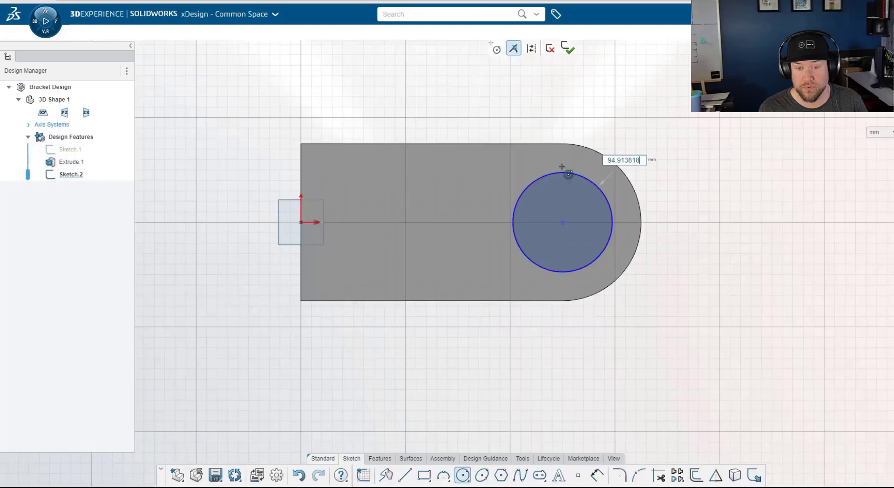
left_click(567, 128)
left_click(379, 461)
left_click(405, 475)
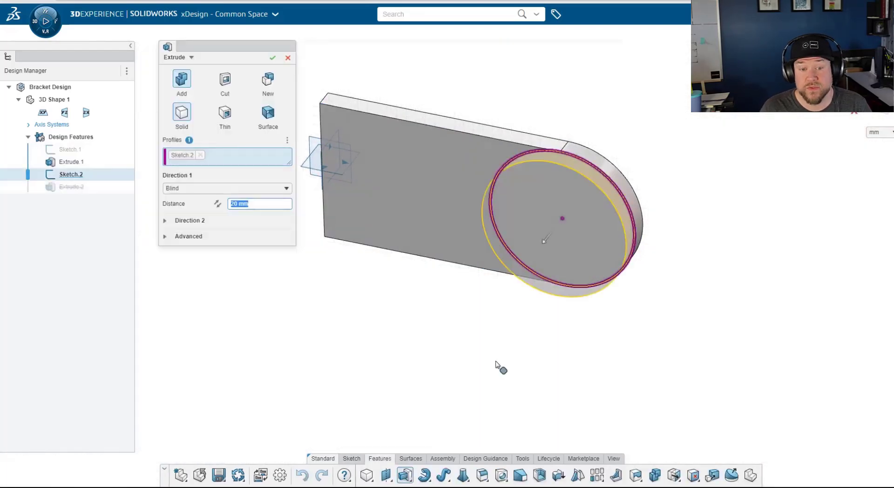
left_click_drag(525, 250, 529, 214)
left_click(273, 60)
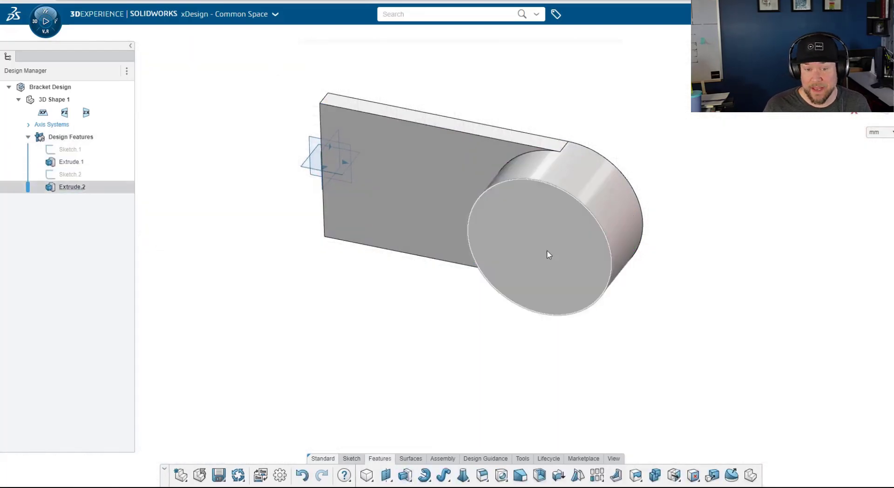
Step: Sketch a circle on the boss face and cut it through the part
left_click(547, 250)
left_click(462, 475)
left_click(453, 261)
type("0")
key("Return")
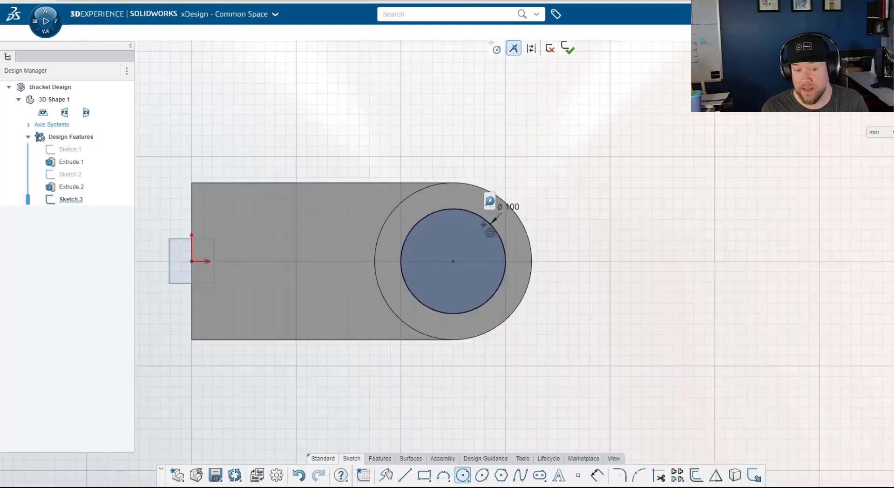
left_click(668, 143)
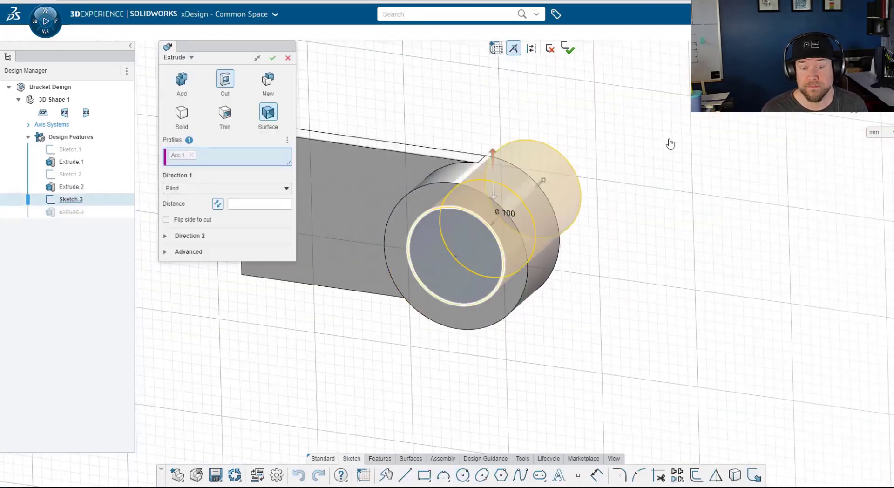
left_click(273, 189)
left_click(219, 231)
left_click(273, 59)
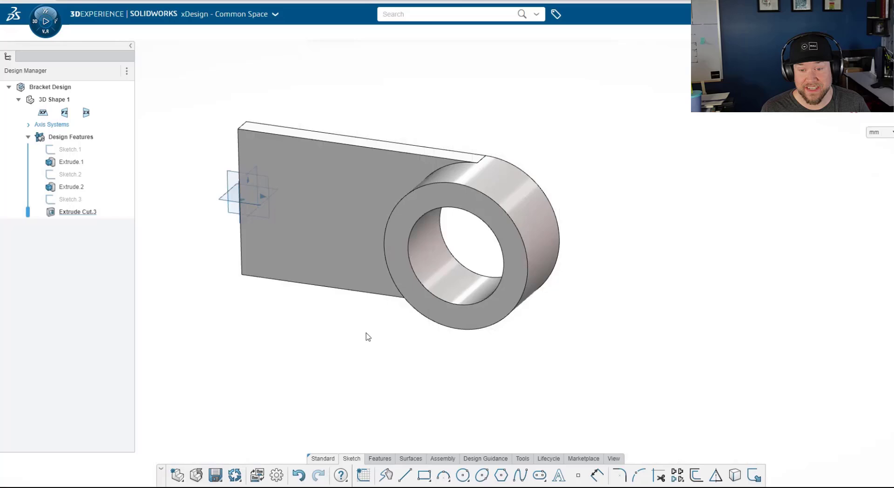
Step: Select the two plate end edges for the fillet
middle_click_drag(437, 371, 545, 369)
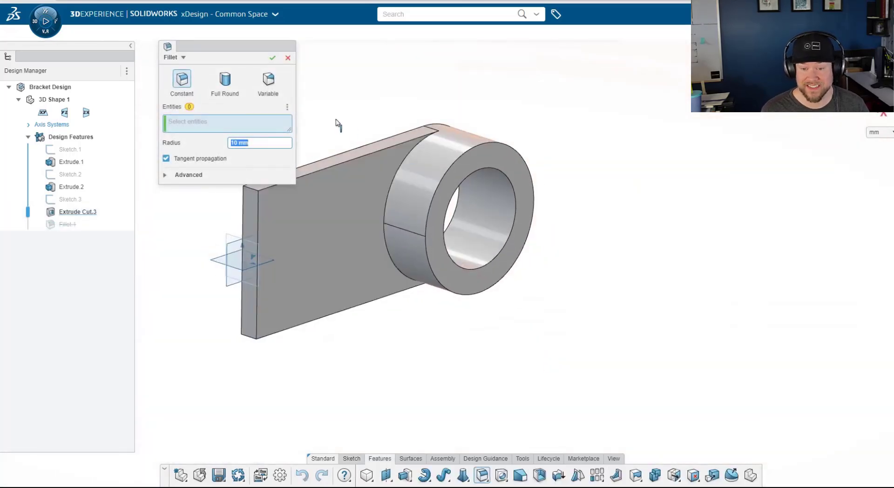
middle_click_drag(339, 124, 469, 140, "ctrl")
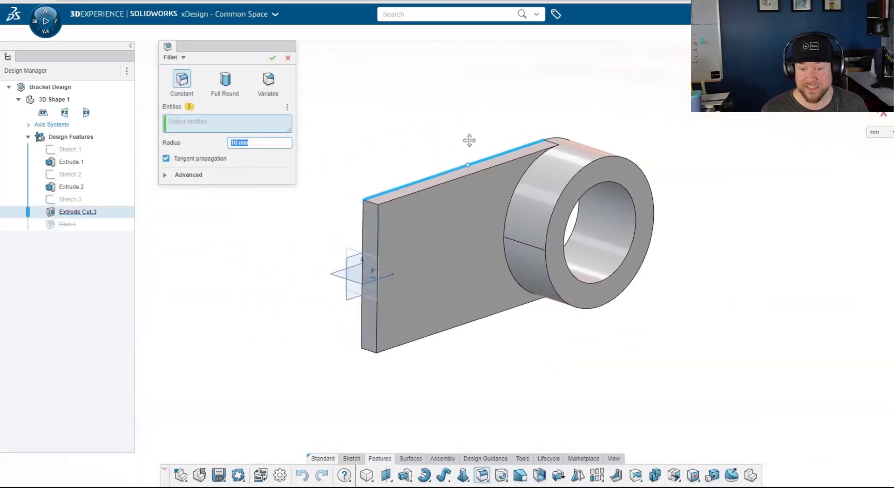
left_click(388, 348)
left_click(391, 201)
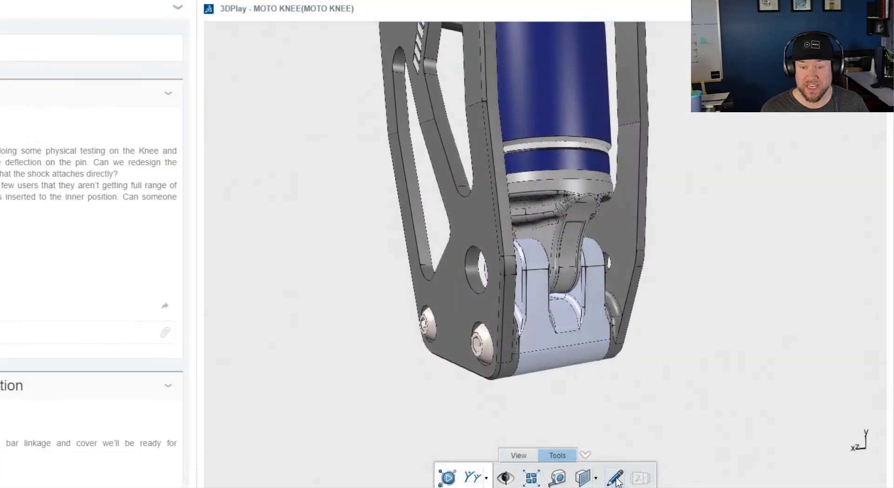
Step: Circle the knee joint in green and comment 'New bracket is complete.' with a screenshot
left_click(615, 478)
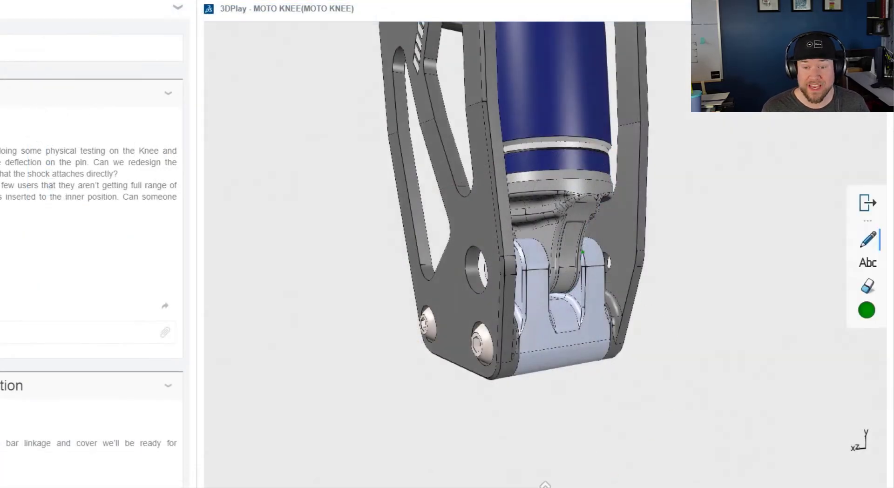
mouse_move(411, 271)
left_mouse_down()
mouse_move(627, 335)
mouse_move(524, 211)
left_mouse_up()
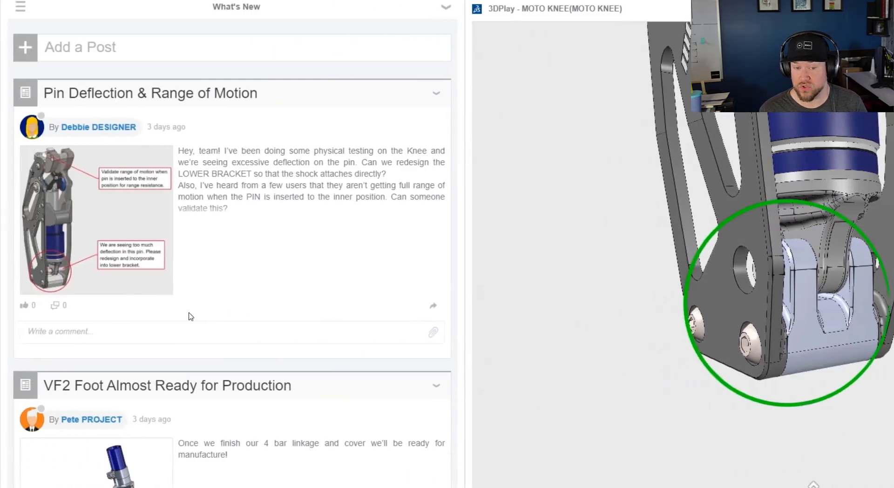
left_click(98, 330)
type("New  bra")
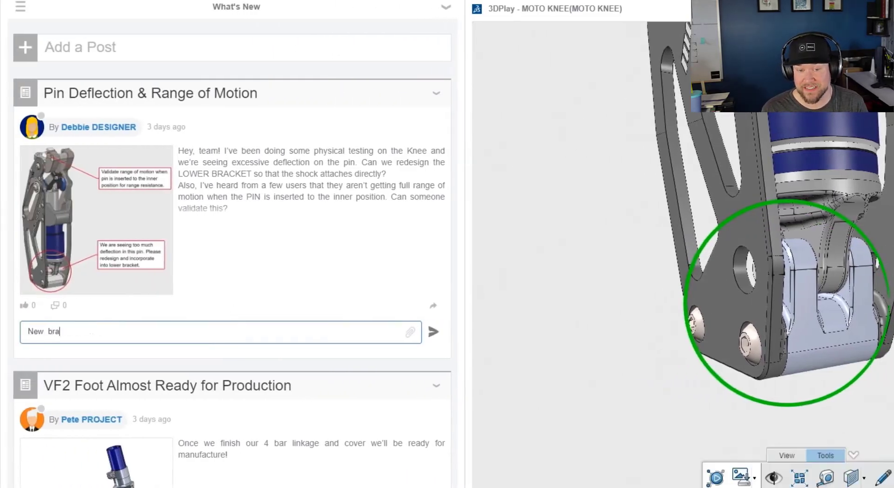
type("cket is complete.")
mouse_move(70, 487)
left_mouse_down()
mouse_move(180, 360)
mouse_move(159, 380)
mouse_move(186, 373)
left_mouse_up()
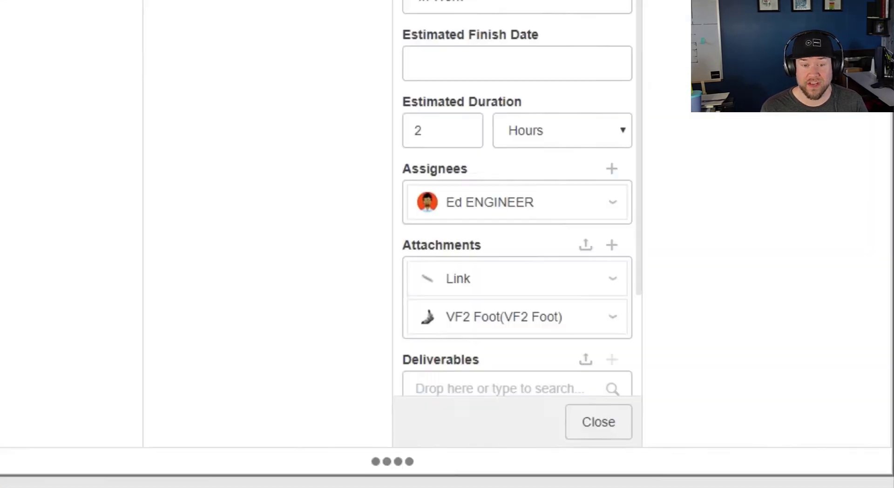
Step: Open the VF2 Foot attachment from the task
scroll(479, 94, "down", 1)
scroll(479, 93, "down", 2)
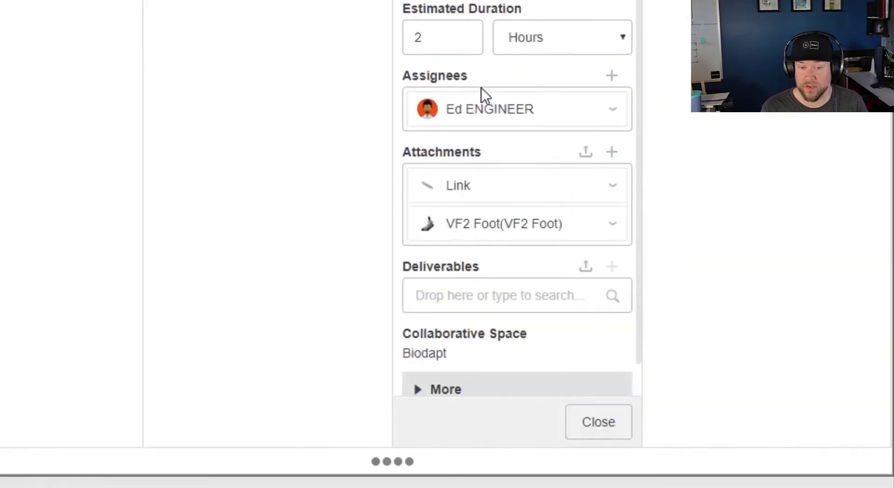
left_click(612, 225)
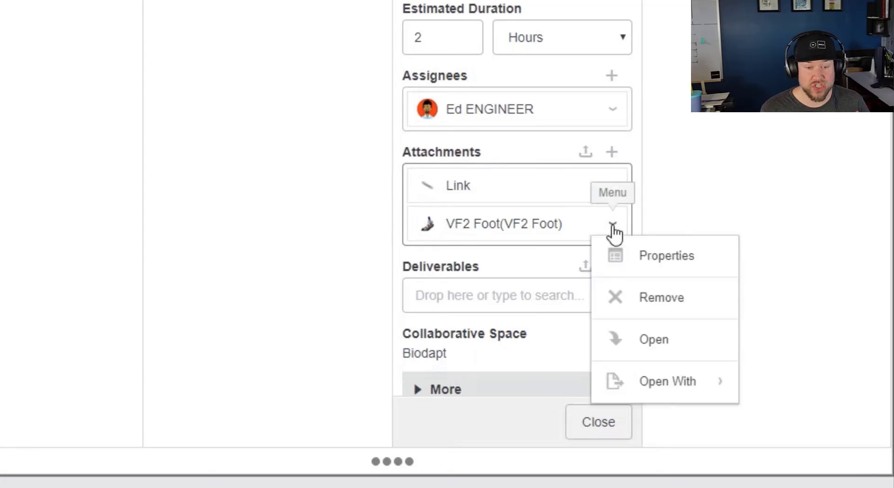
left_click(656, 339)
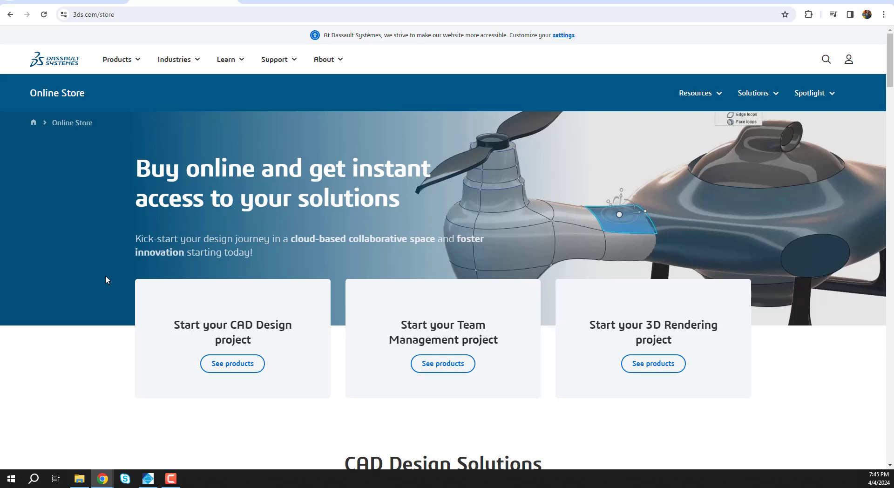
Step: Scroll the store to the SOLIDWORKS Cloud Offer and view its details
scroll(106, 276, "down", 1)
scroll(105, 275, "down", 2)
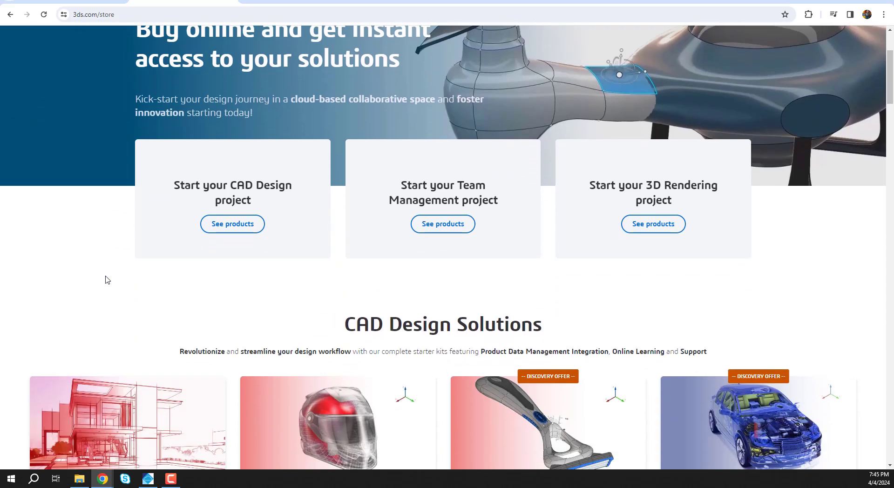
scroll(105, 281, "down", 1)
scroll(105, 285, "down", 1)
scroll(123, 255, "down", 1)
scroll(225, 229, "down", 2)
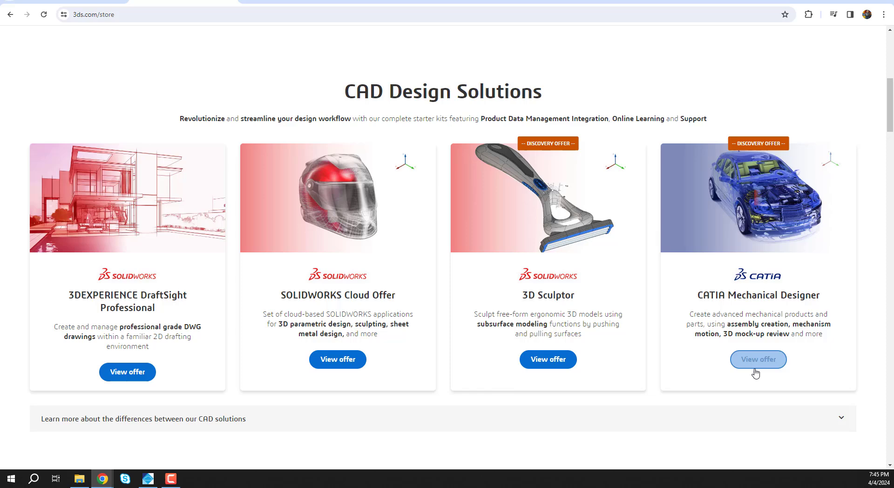
left_click(345, 369)
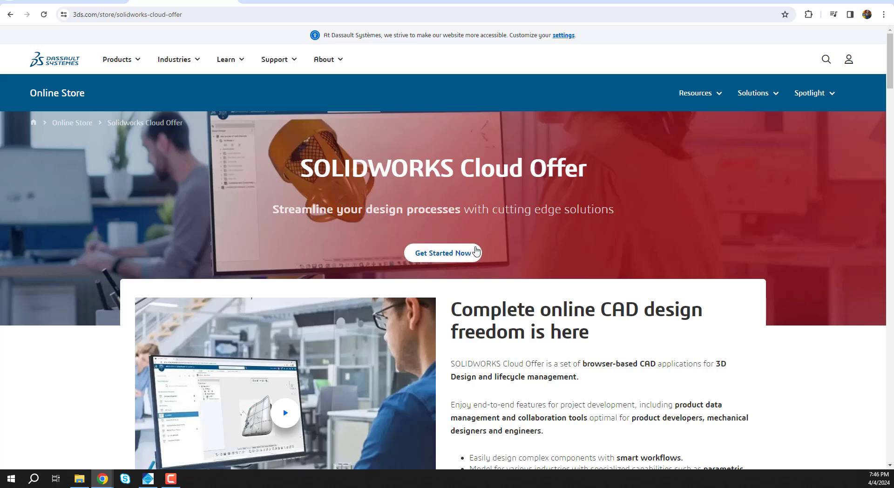
Step: Add the yearly subscription to the cart from pricing, then return to the offer page
scroll(514, 279, "down", 2)
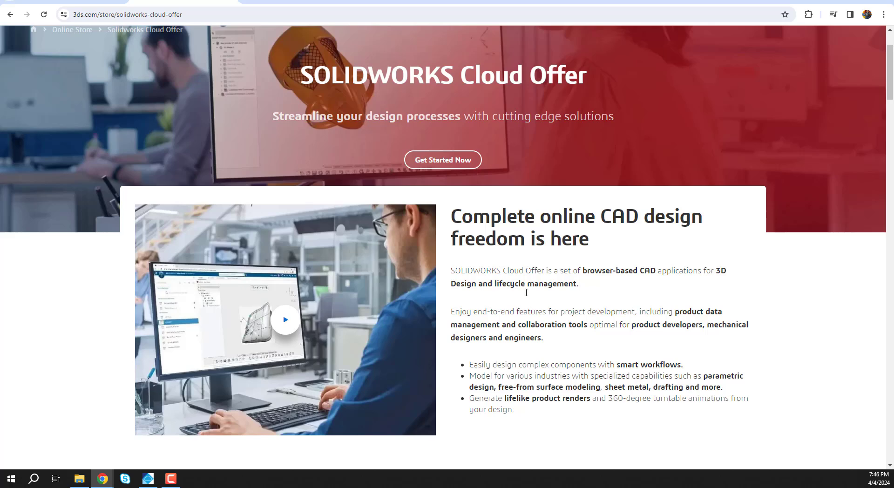
scroll(527, 292, "down", 1)
scroll(526, 293, "down", 1)
scroll(526, 292, "down", 1)
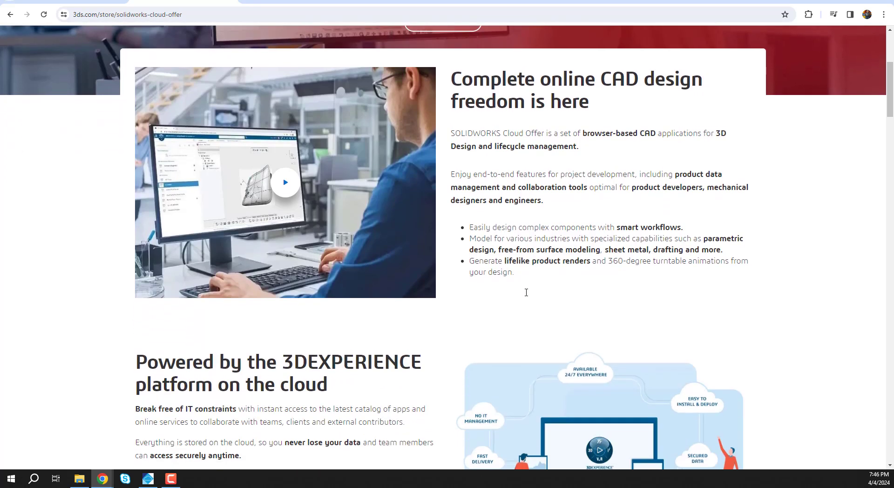
scroll(526, 292, "down", 1)
scroll(501, 299, "down", 2)
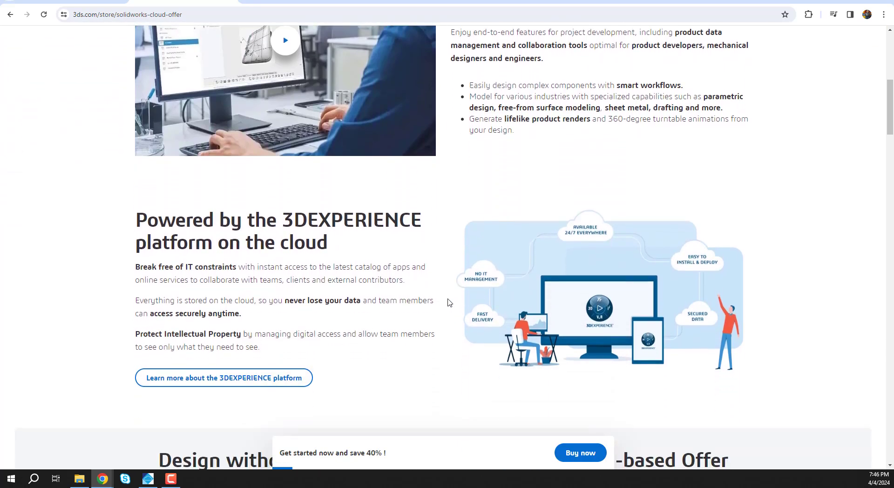
scroll(449, 303, "down", 1)
scroll(449, 303, "down", 1)
scroll(448, 303, "down", 2)
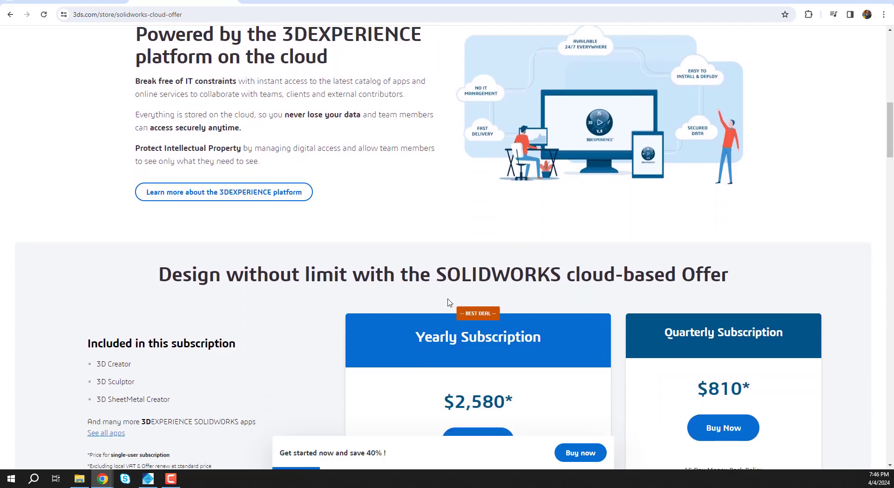
scroll(449, 301, "down", 2)
scroll(449, 298, "down", 1)
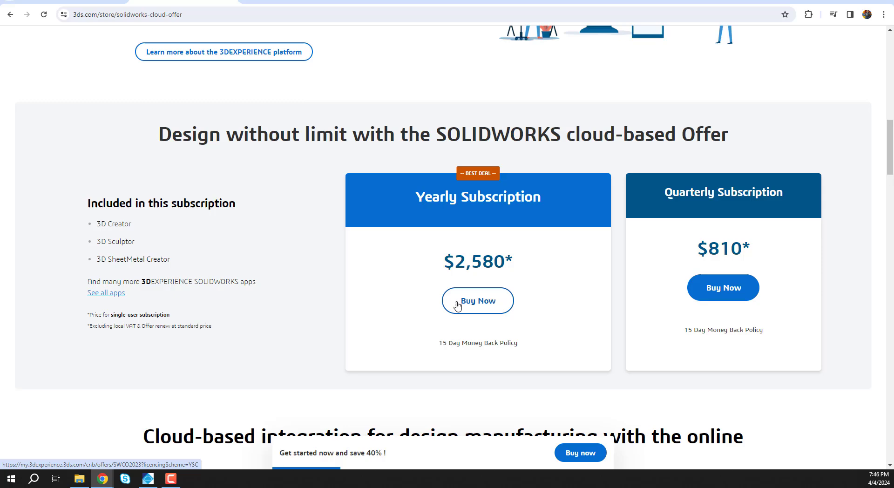
left_click(457, 305)
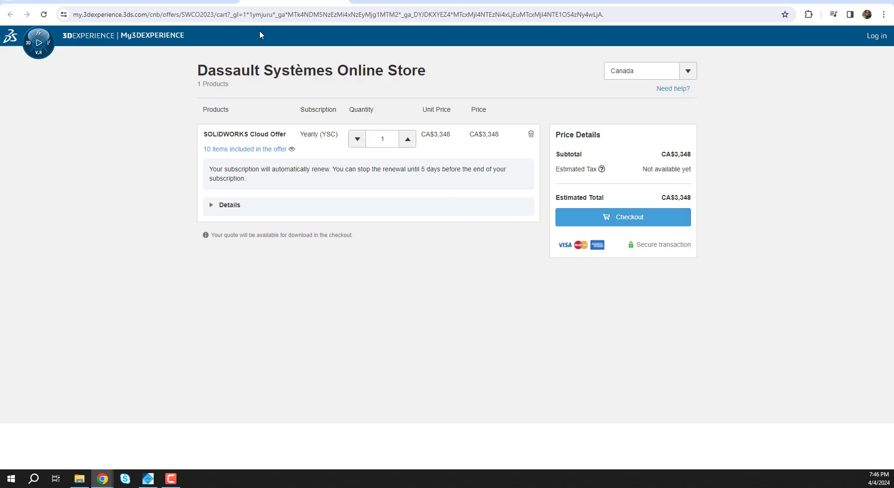
key("alt+Left")
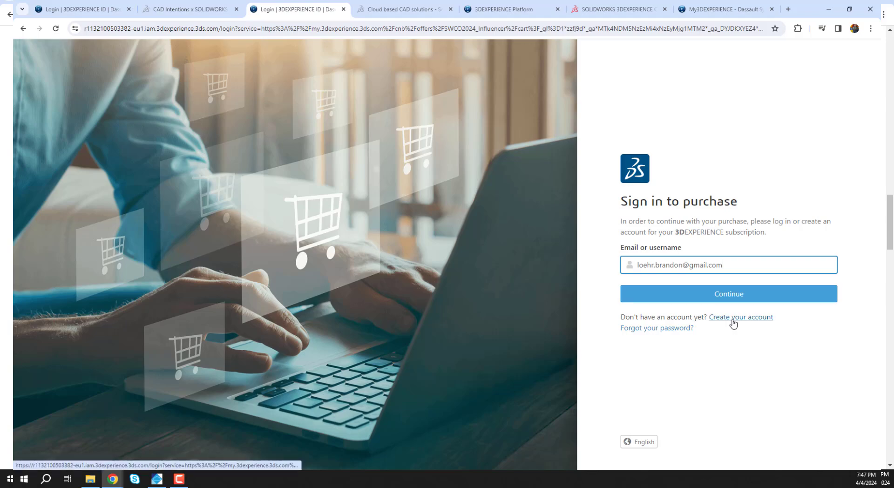
Step: Open the account creation form and review the included apps and overview videos
left_click(733, 321)
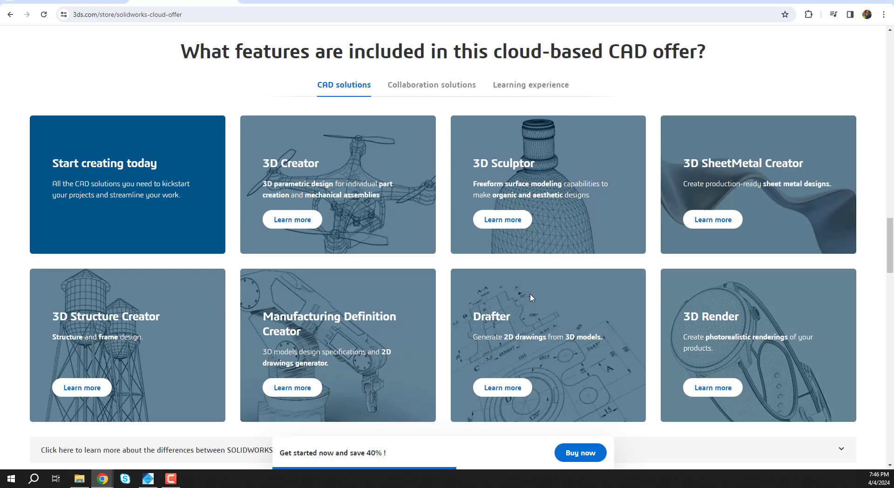
scroll(532, 298, "down", 1)
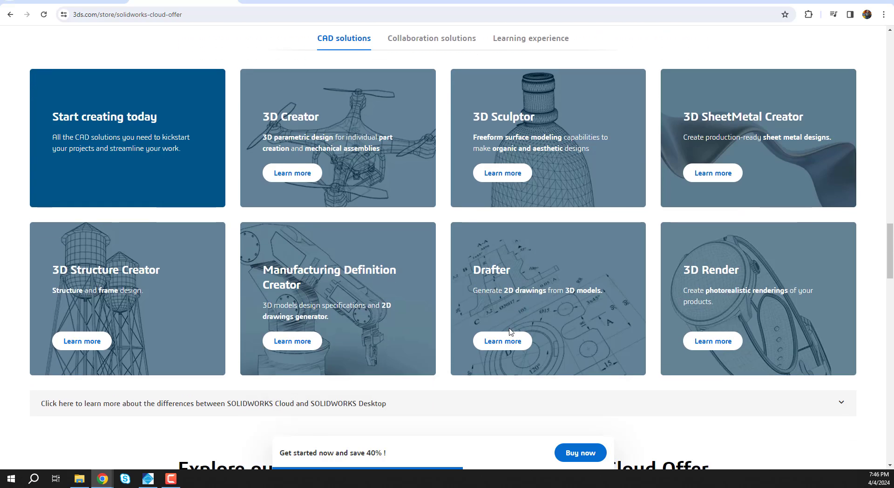
scroll(504, 416, "down", 1)
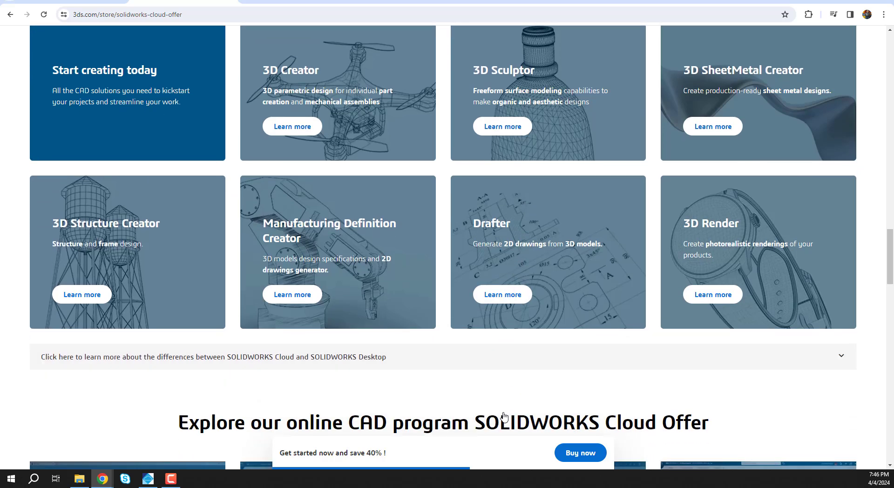
scroll(503, 416, "down", 1)
scroll(504, 416, "down", 2)
scroll(503, 414, "down", 2)
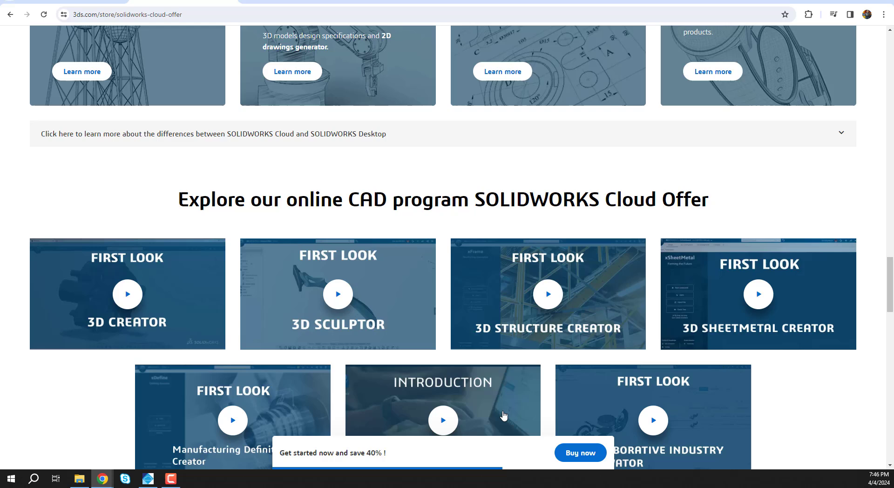
scroll(503, 414, "down", 1)
scroll(503, 414, "down", 2)
scroll(502, 412, "down", 1)
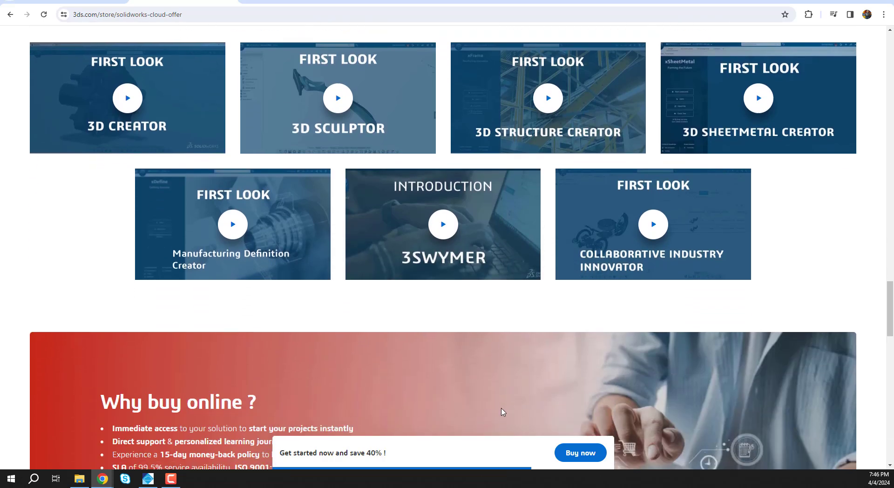
scroll(499, 410, "down", 1)
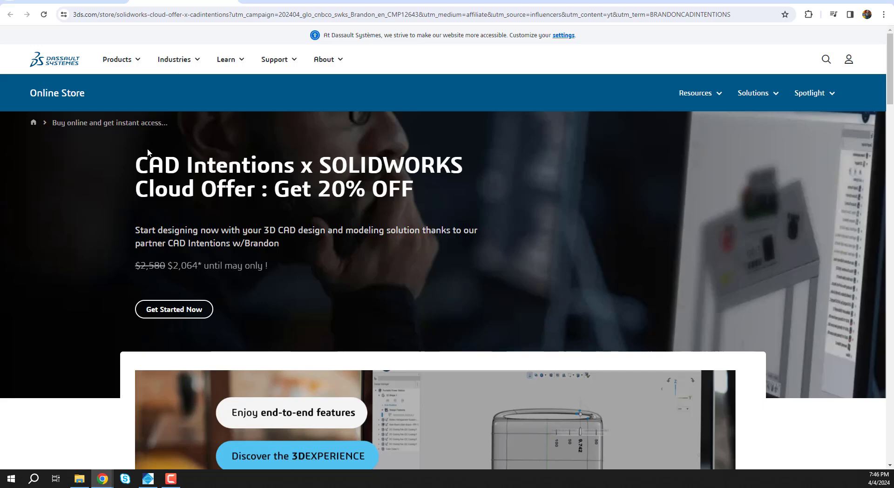
Step: Scroll past the CAD Intentions discount headline to the video and 'Complete online CAD design freedom' heading
left_click_drag(422, 199, 126, 174)
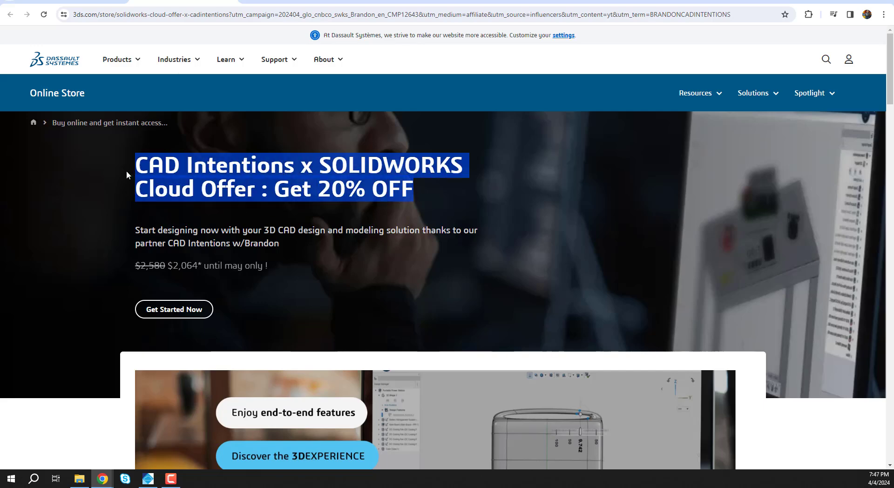
left_click(110, 250)
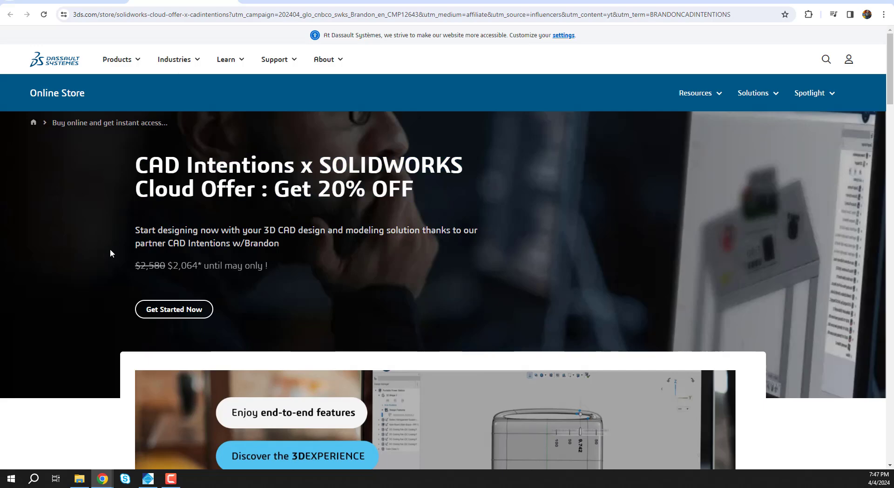
scroll(110, 249, "down", 1)
scroll(110, 249, "down", 1)
scroll(111, 256, "down", 2)
scroll(114, 265, "down", 1)
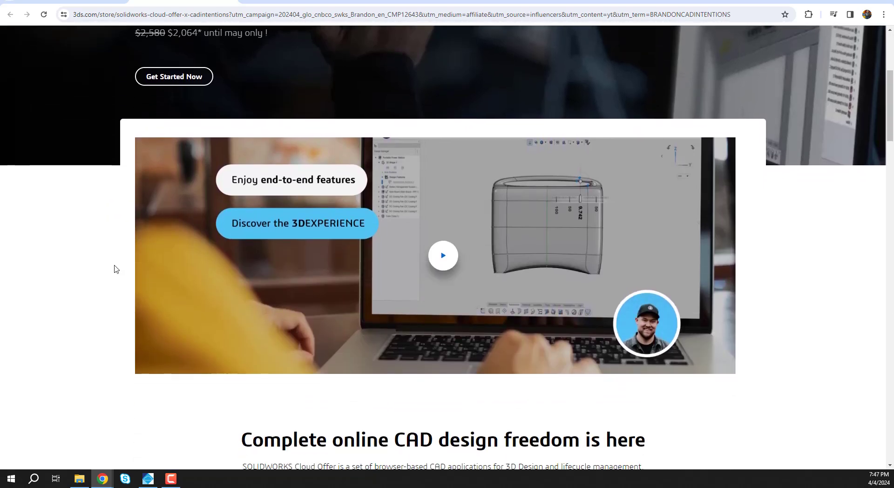
scroll(696, 412, "down", 2)
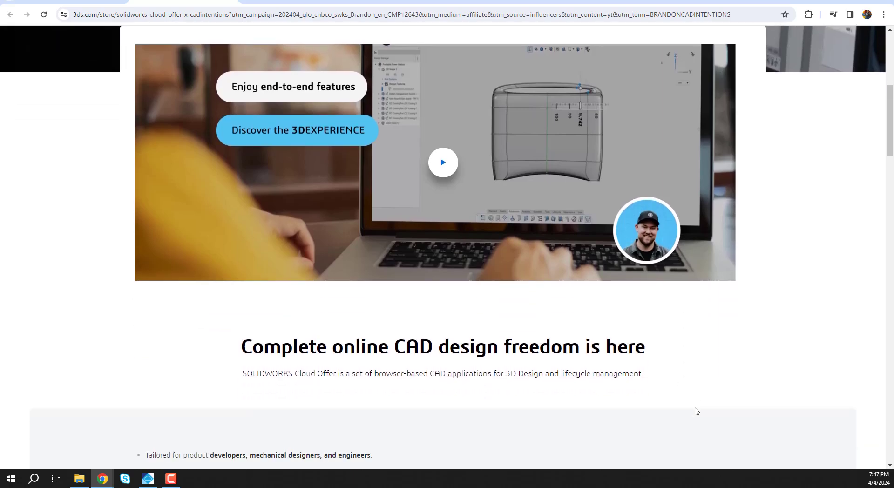
scroll(696, 411, "down", 1)
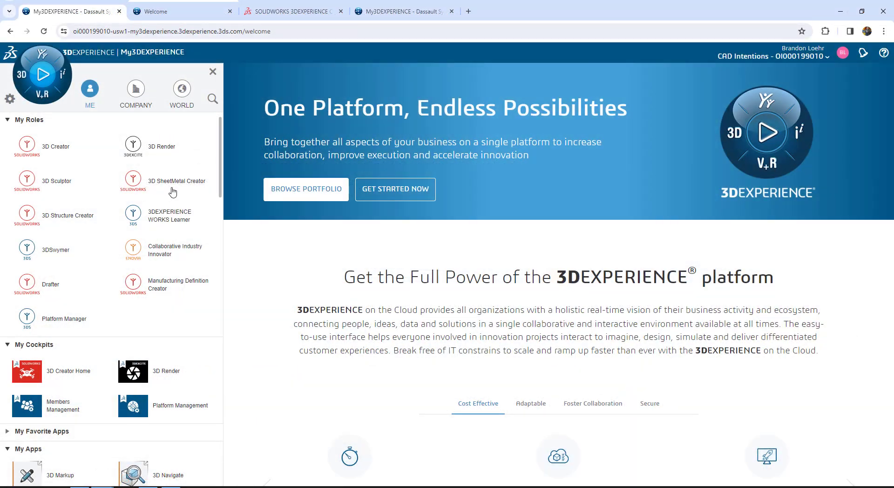
Step: Scroll the My Apps list down to xDesign and launch it
scroll(70, 333, "down", 1)
scroll(70, 334, "down", 3)
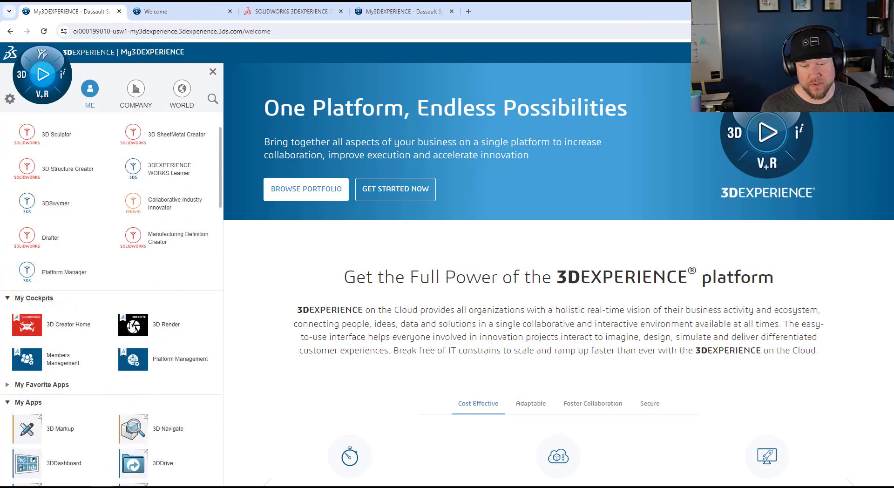
scroll(60, 295, "down", 1)
scroll(65, 298, "down", 2)
scroll(70, 305, "down", 2)
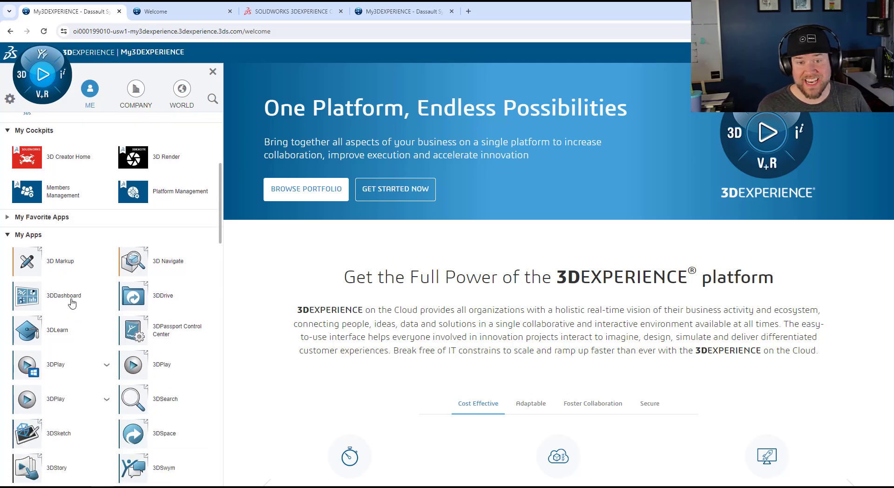
scroll(70, 305, "down", 2)
scroll(71, 304, "down", 2)
scroll(72, 305, "down", 2)
scroll(72, 305, "down", 3)
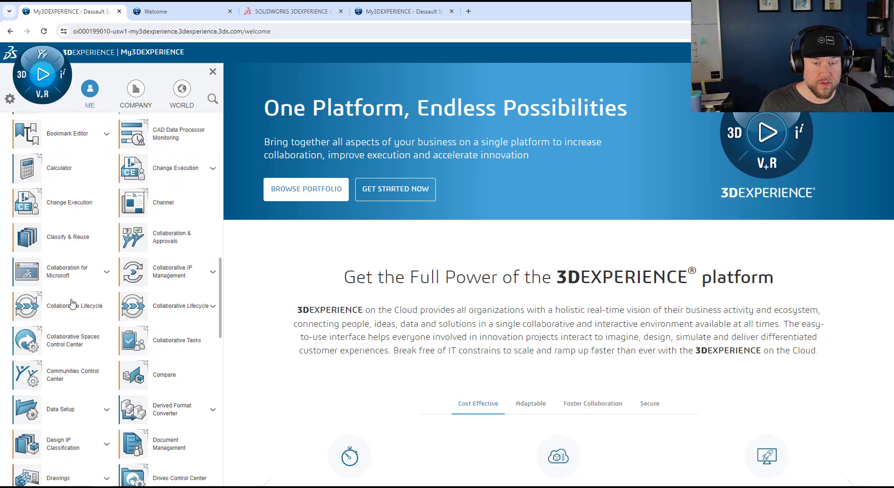
scroll(72, 305, "down", 3)
scroll(73, 305, "down", 3)
scroll(72, 305, "down", 3)
scroll(72, 304, "down", 2)
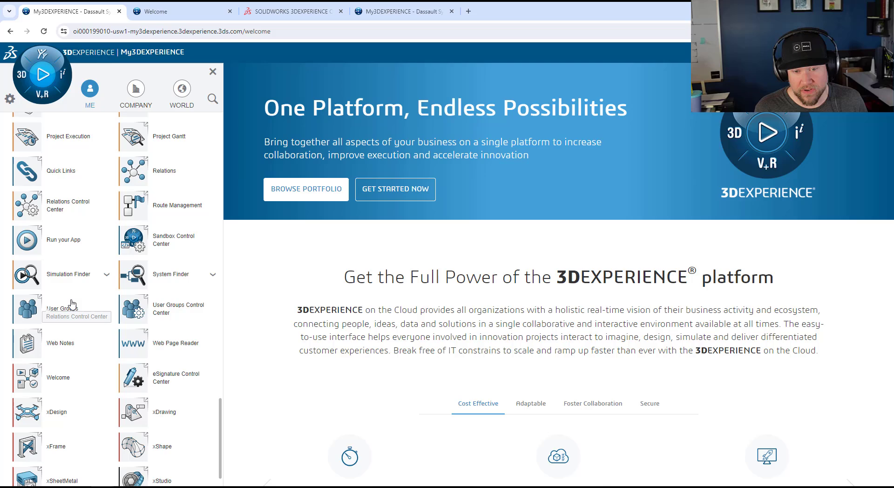
scroll(71, 306, "down", 1)
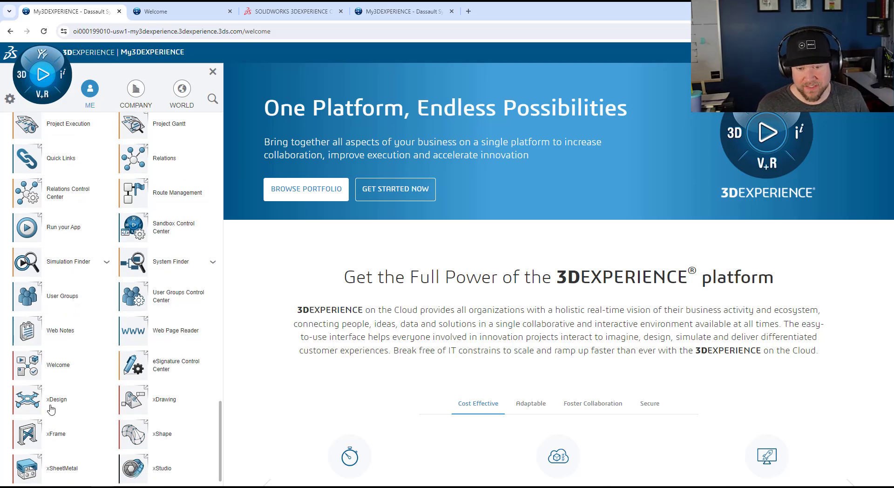
left_click(24, 397)
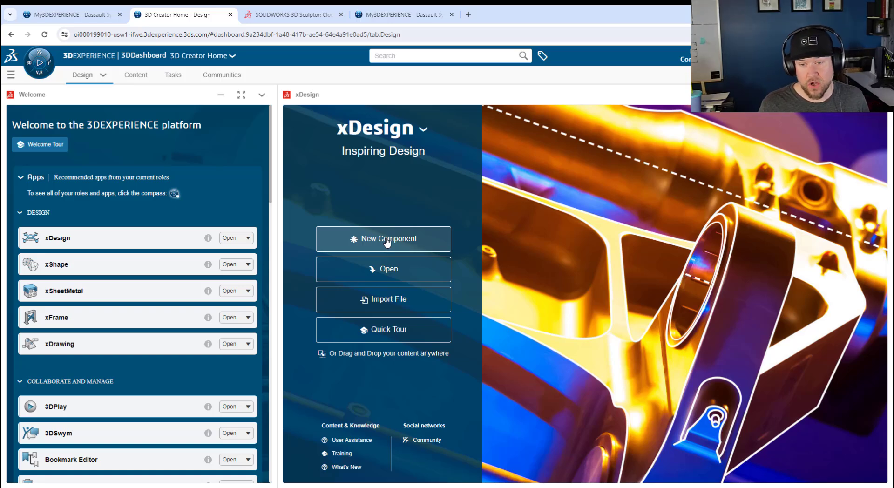
Step: Start a new component named EXAMPLE PART, cancelling the bookmark picker
left_click(385, 242)
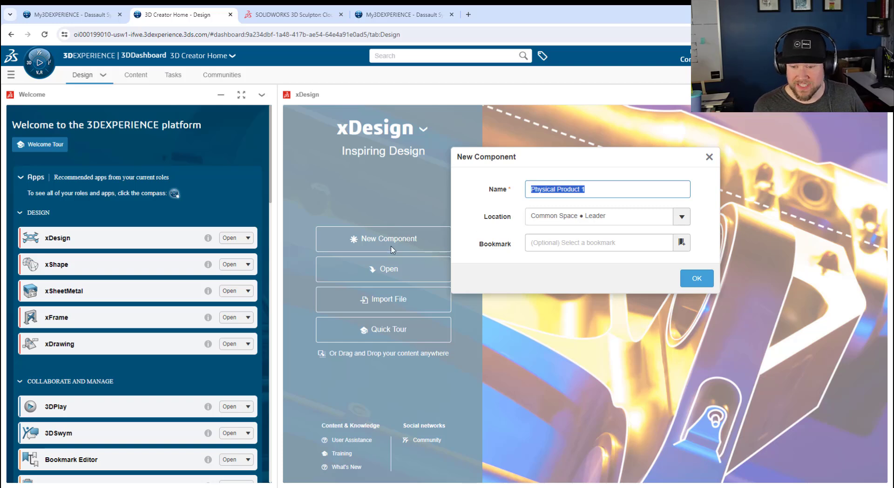
type("E")
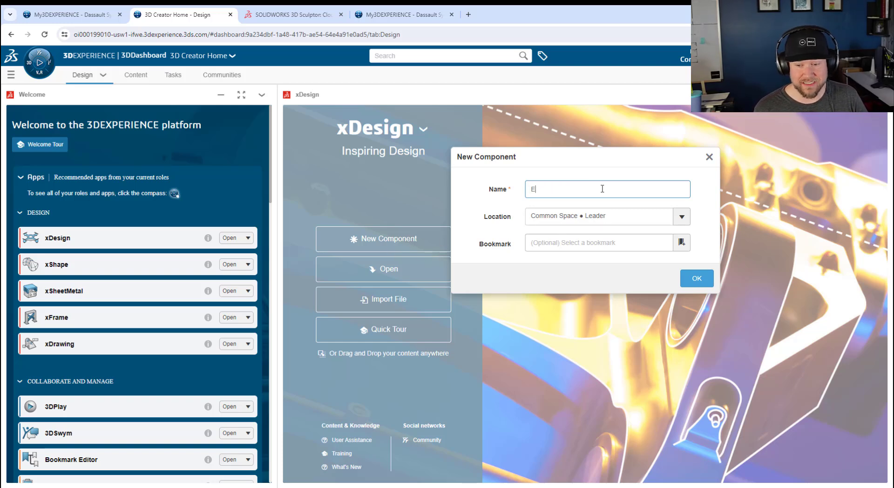
type("XAMPLE")
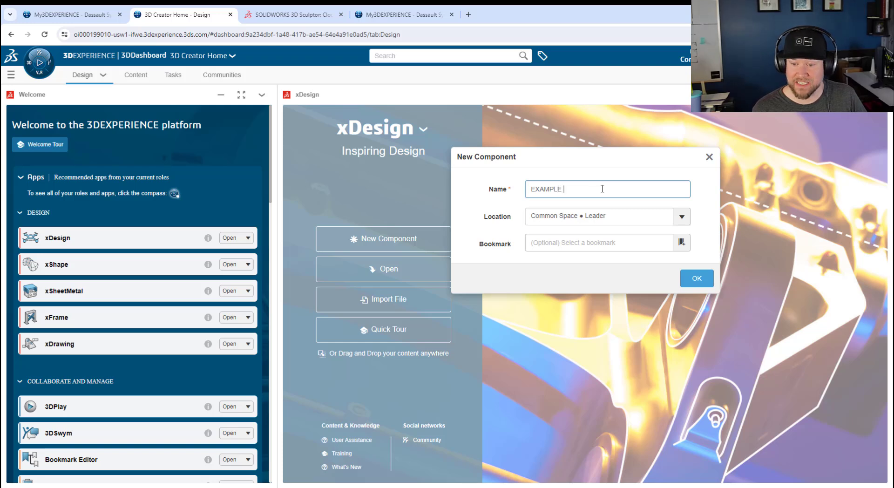
type(" PART")
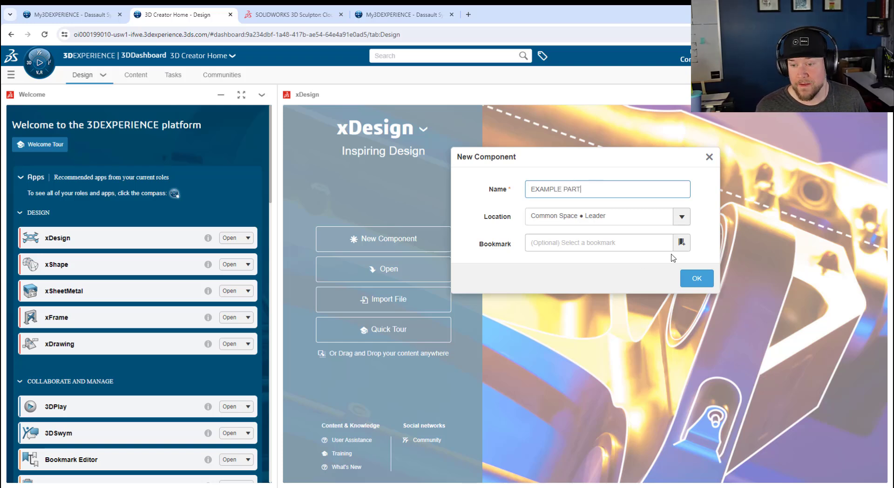
left_click(681, 242)
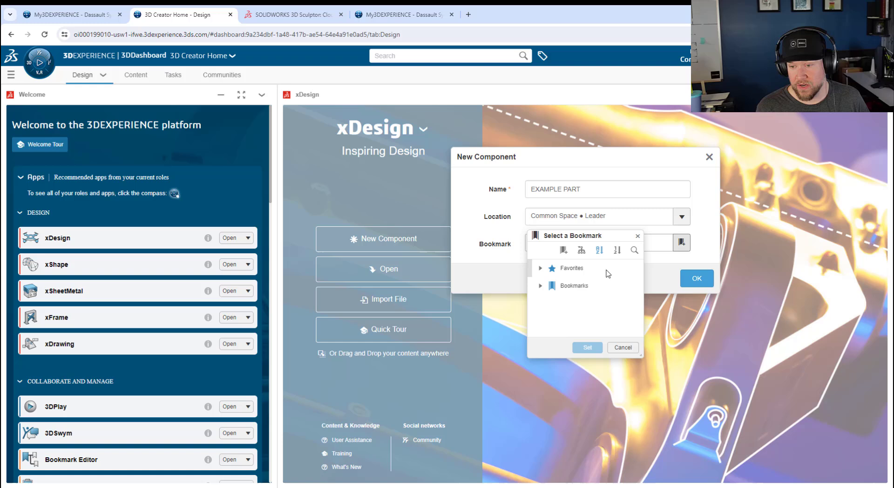
left_click(624, 348)
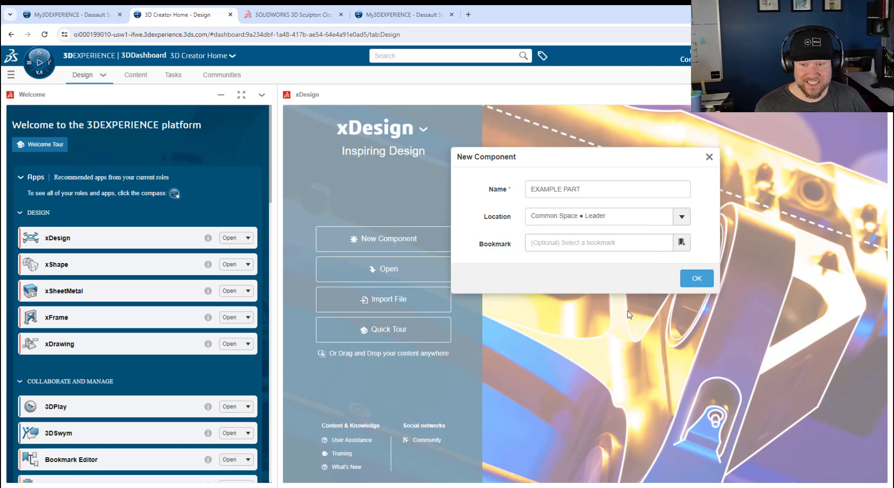
Step: Create the component, then sketch a rectangle with a circle centred on its right edge
left_click(701, 281)
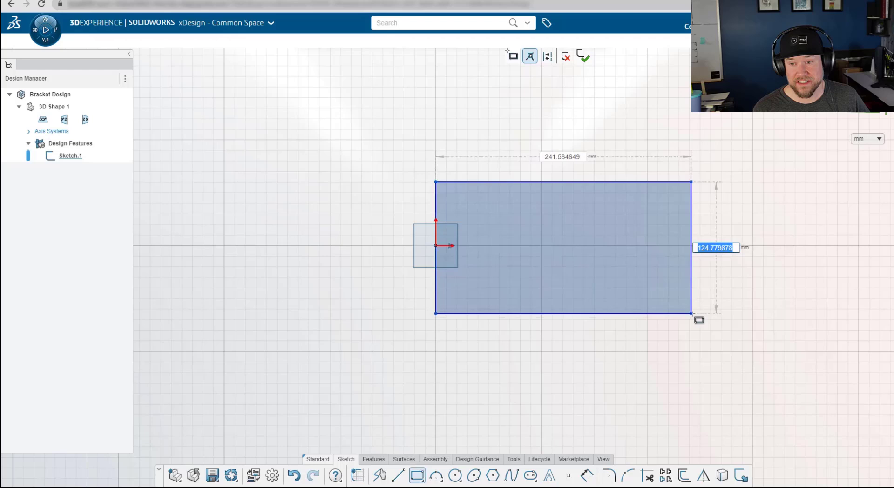
left_click(692, 314)
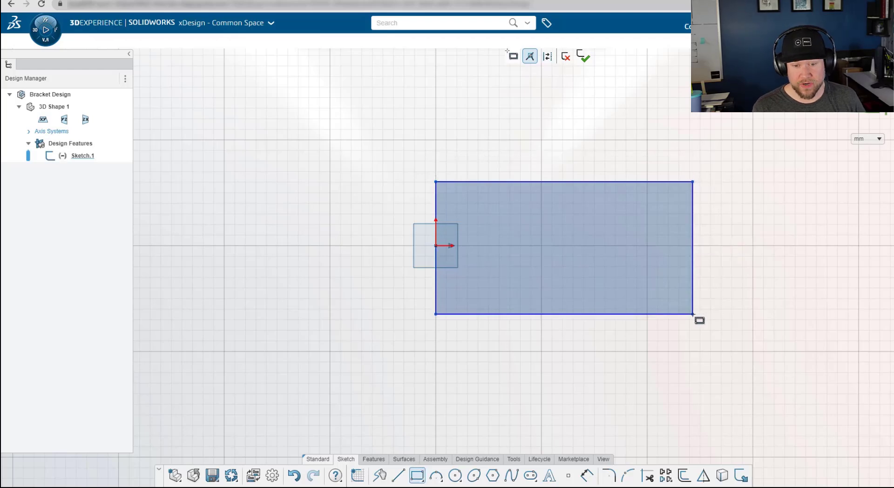
left_click(463, 474)
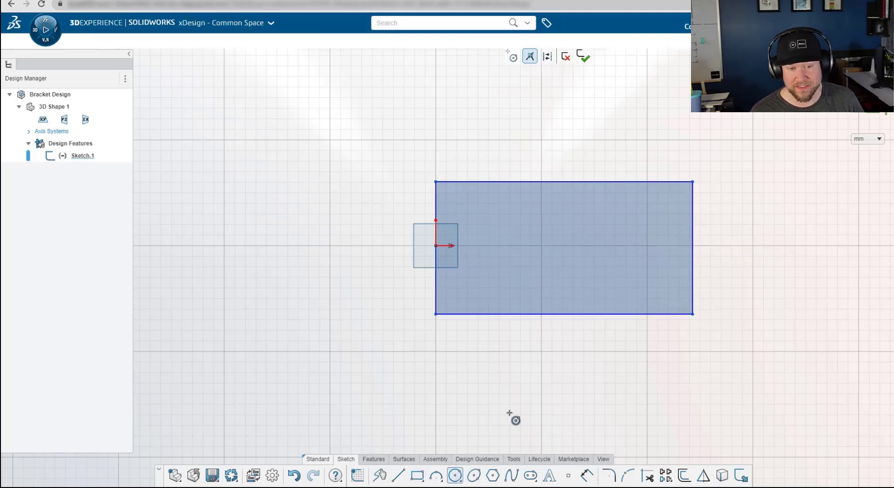
left_click(692, 247)
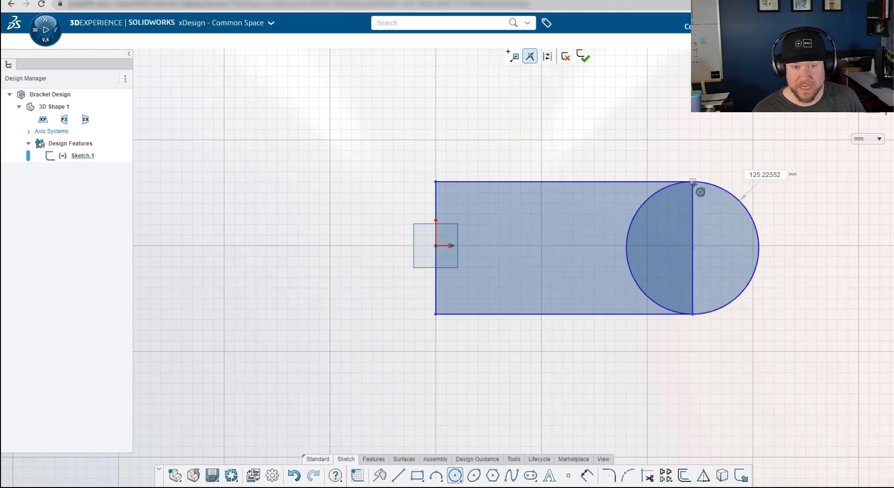
left_click(693, 183)
key("Escape")
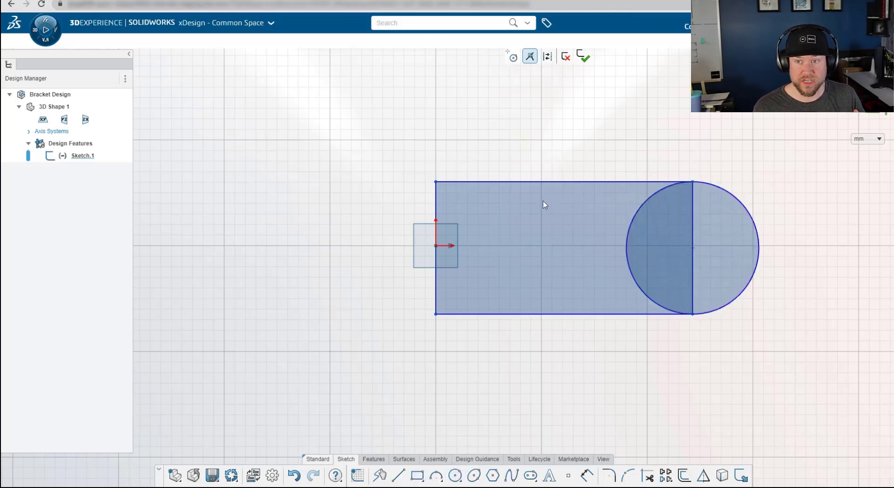
Step: Constrain the rectangle's left edge to the origin
left_click(440, 221)
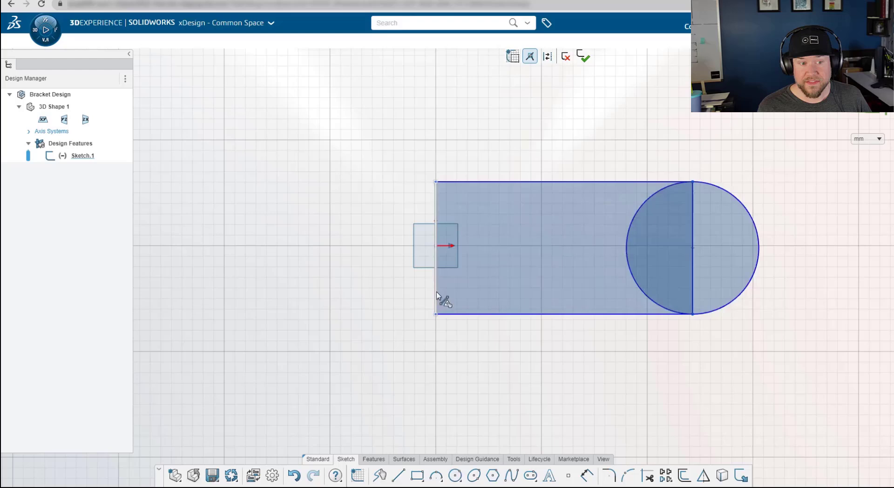
left_click(436, 292)
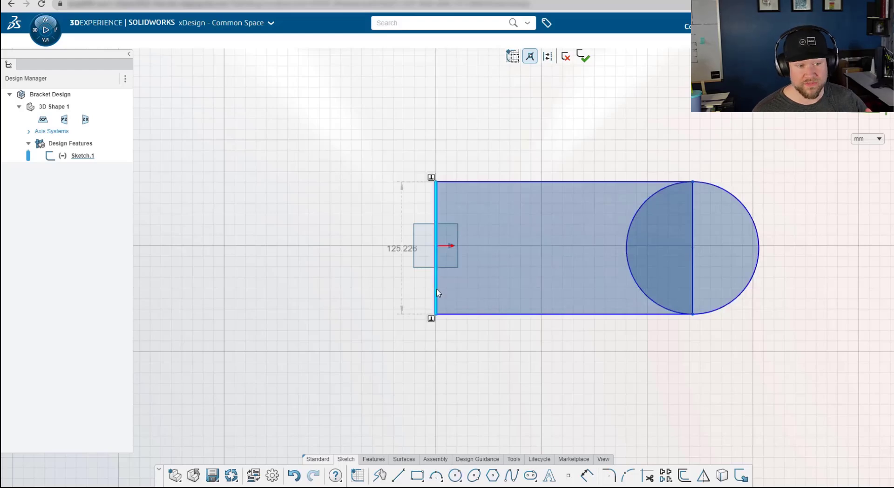
left_click(436, 248)
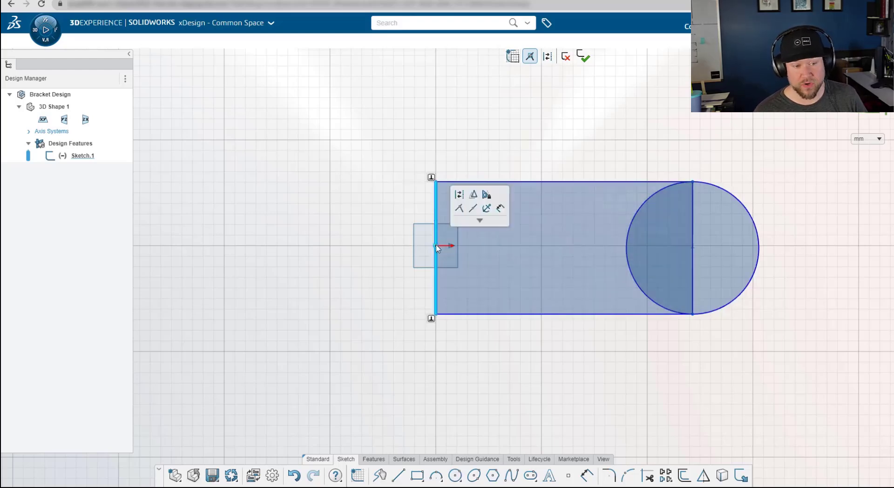
left_click(472, 211)
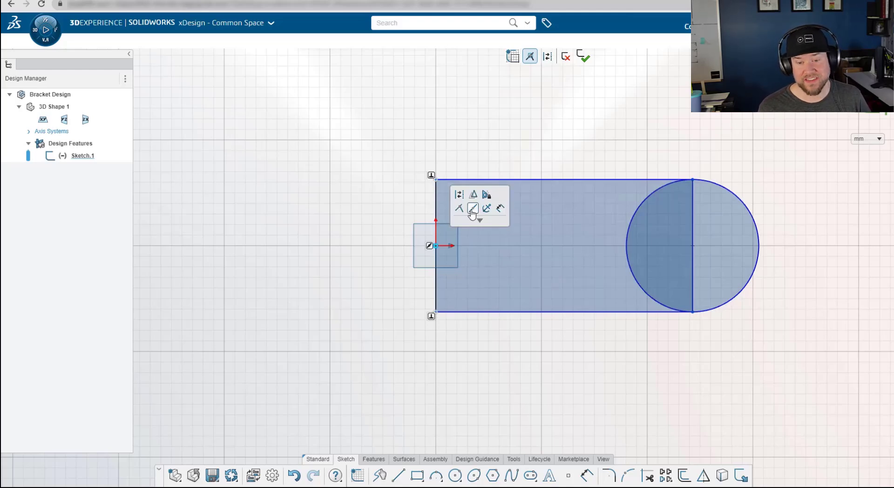
Step: Dimension the rectangle's bottom edge at 250 mm
left_click(565, 312)
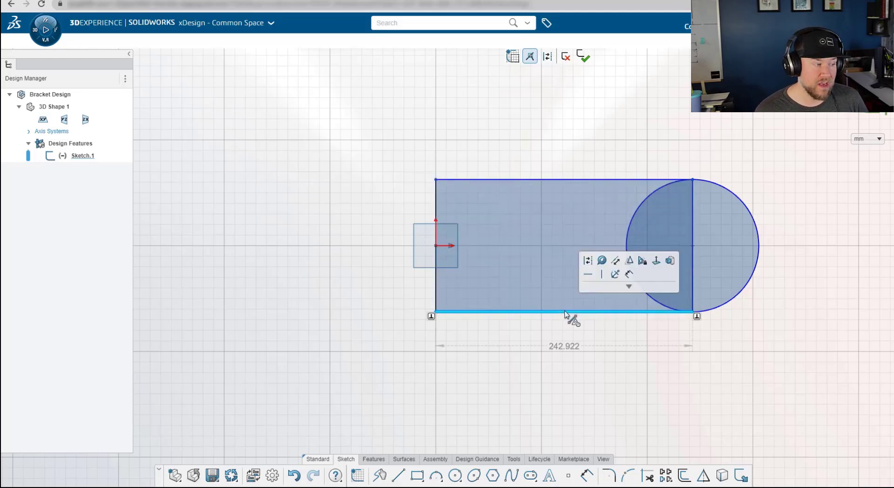
left_click(566, 350)
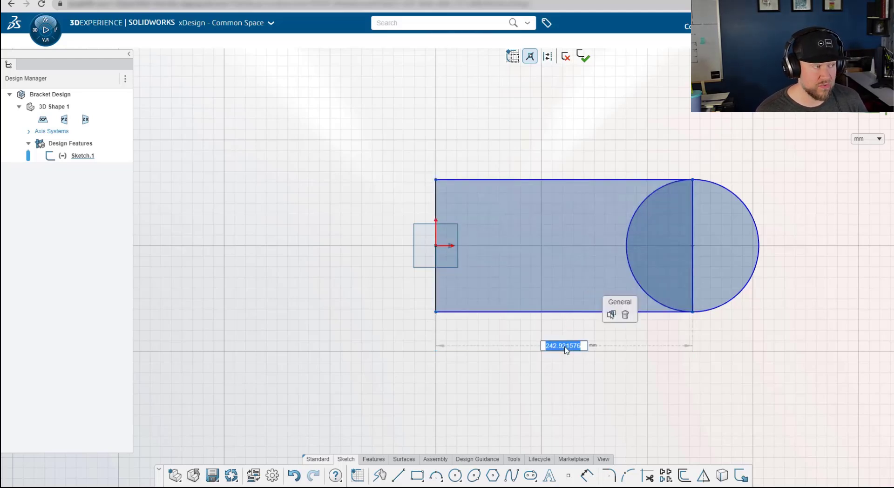
type("250")
key("Return")
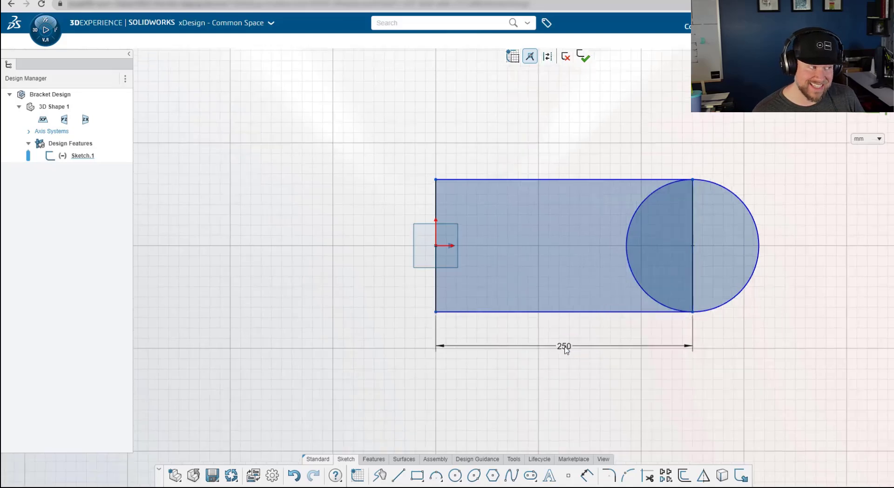
double_click(566, 350)
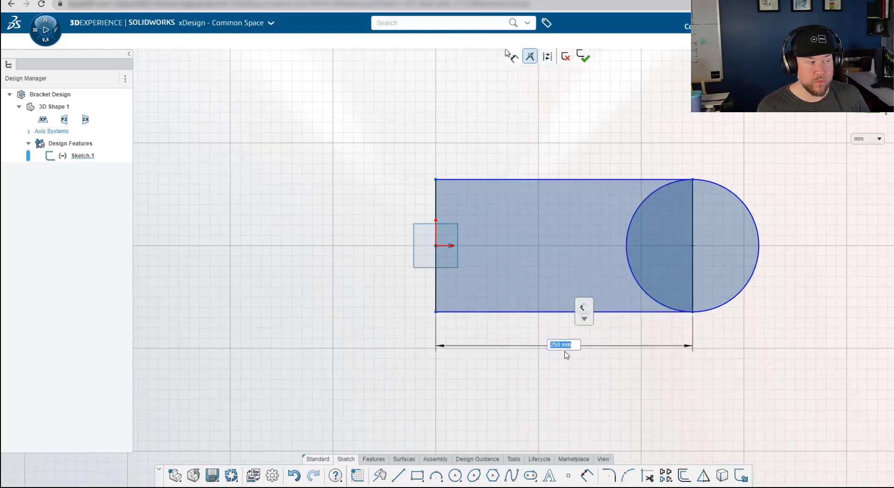
Step: Fillet all 20 suggested gear tooth edges at 5 mm
left_click(588, 475)
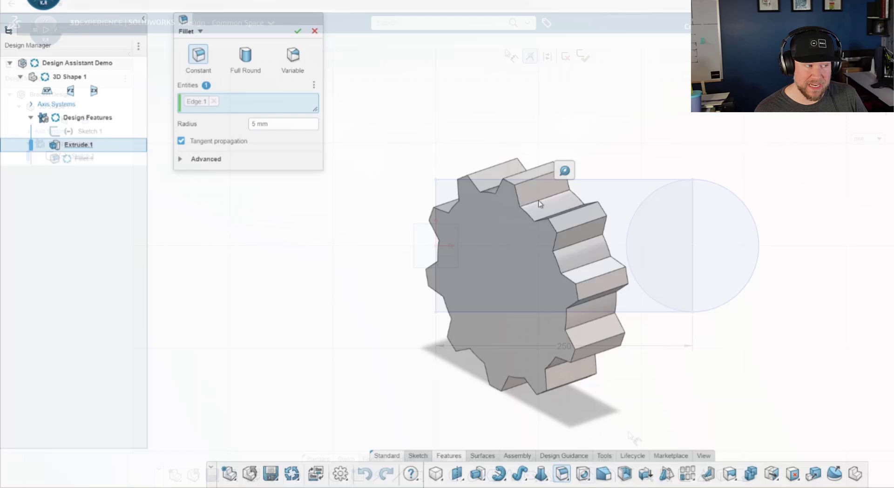
left_click(561, 173)
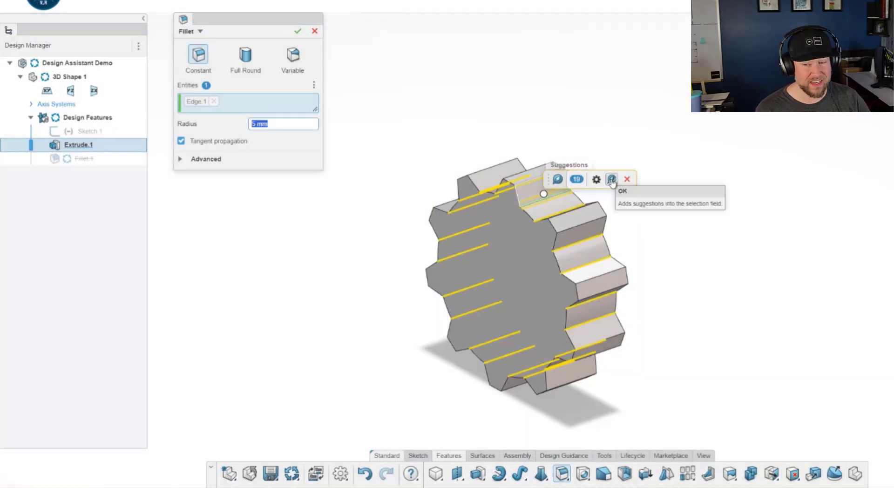
left_click(612, 180)
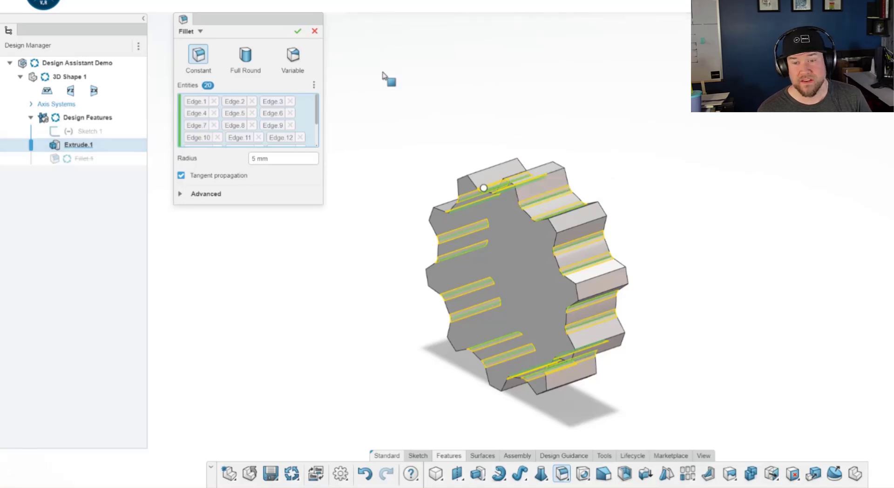
left_click_drag(262, 25, 344, 123)
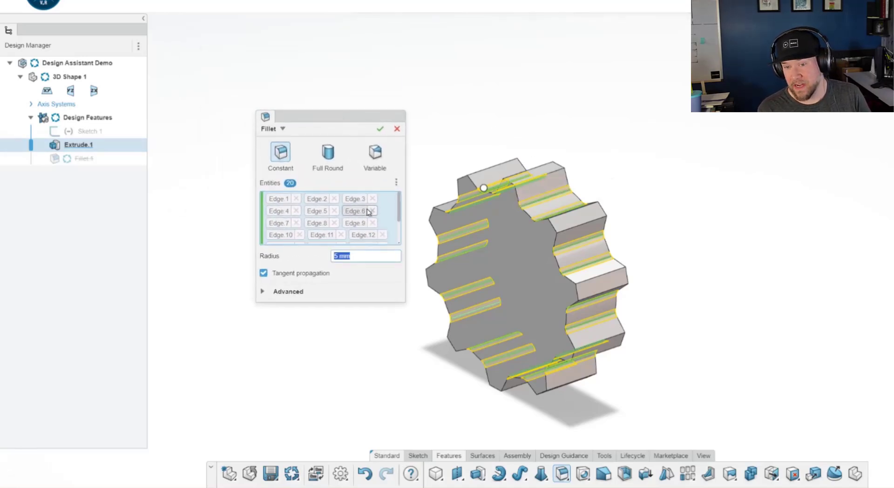
scroll(368, 214, "down", 3)
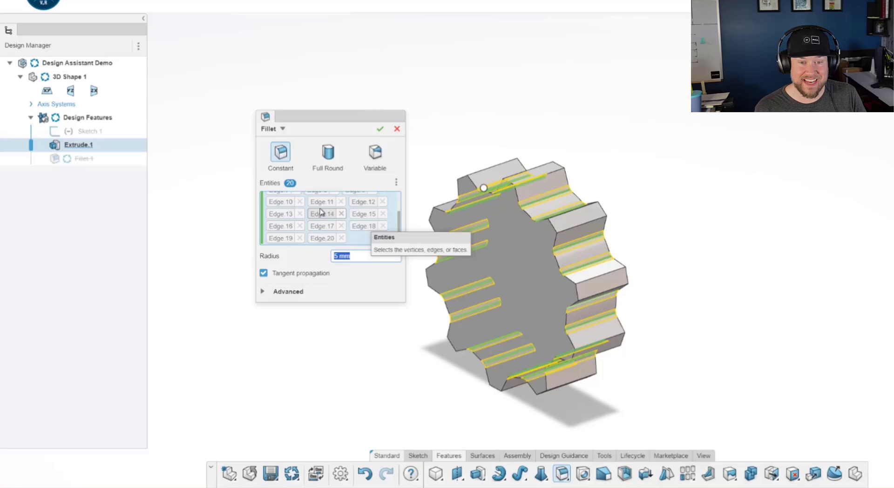
left_click(380, 129)
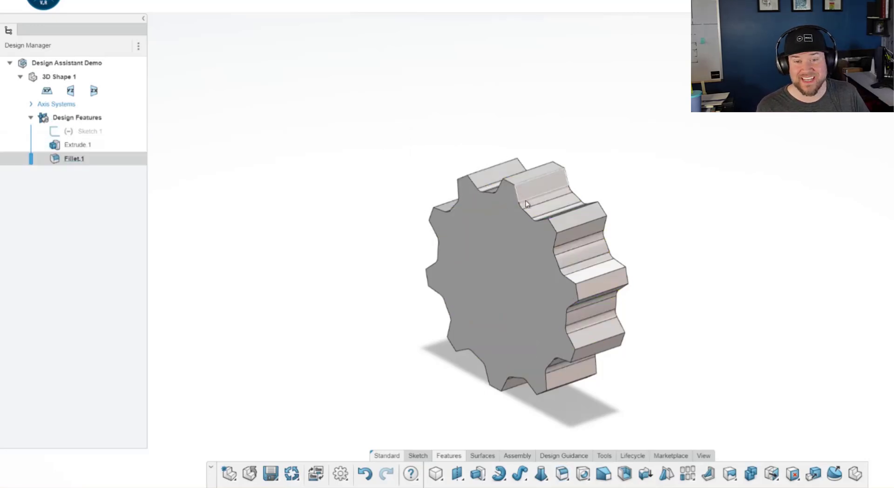
Step: Insert a Box subdivision primitive to begin the Ski Pole Grip
scroll(472, 178, "up", 2)
scroll(539, 214, "up", 2)
scroll(665, 314, "up", 2)
mouse_move(659, 348)
middle_mouse_down()
mouse_move(639, 312)
mouse_move(558, 339)
middle_mouse_up()
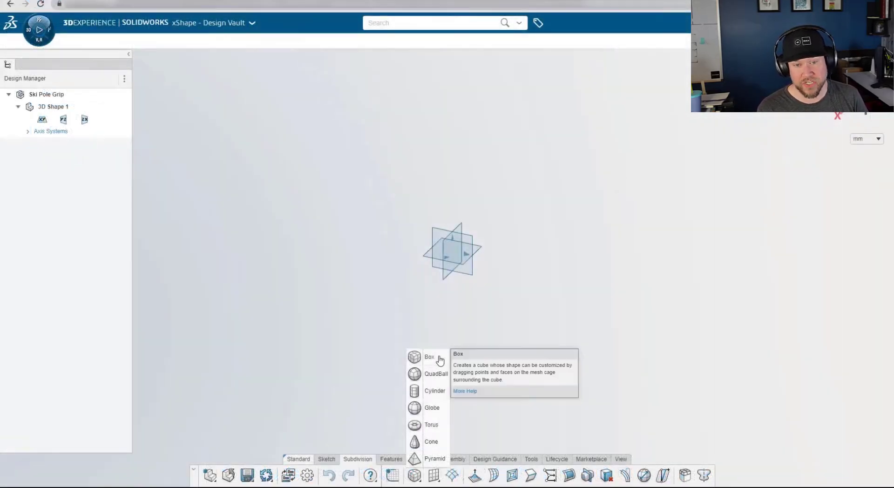
left_click(438, 358)
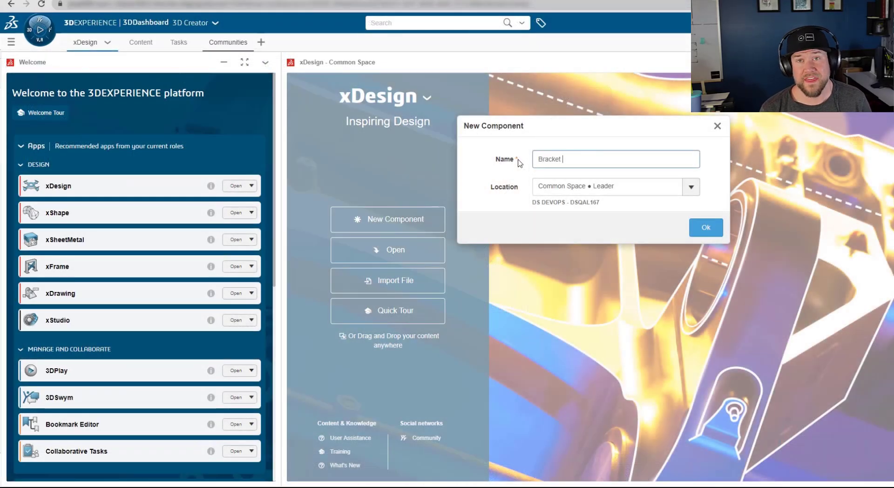
Step: Name the new component 'Bracket Design' and accept the recommended 3DEXPERIENCE mouse control
type("Design")
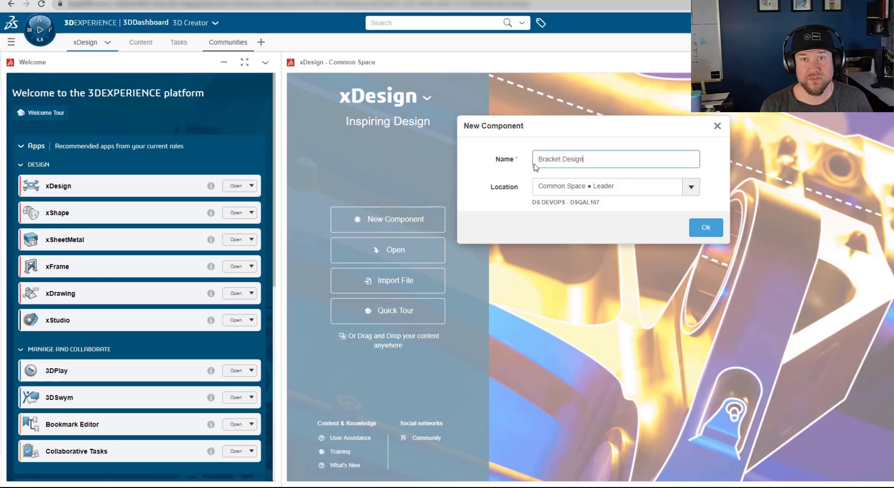
left_click(708, 228)
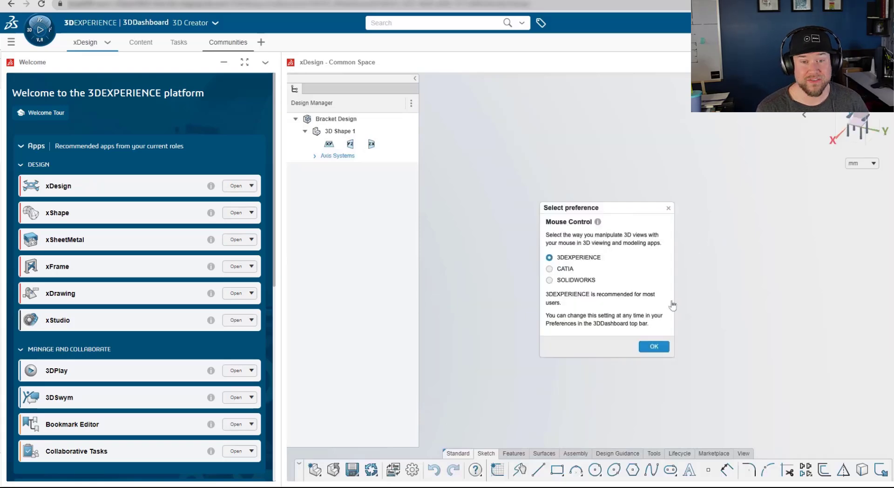
left_click(647, 348)
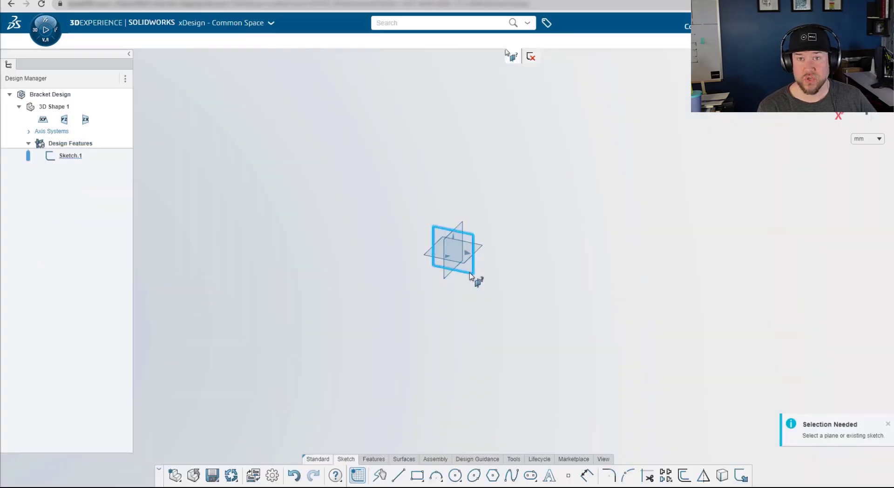
Step: On the front plane, sketch a rectangle from the origin and a circle centred on its right-edge midpoint
left_click(470, 275)
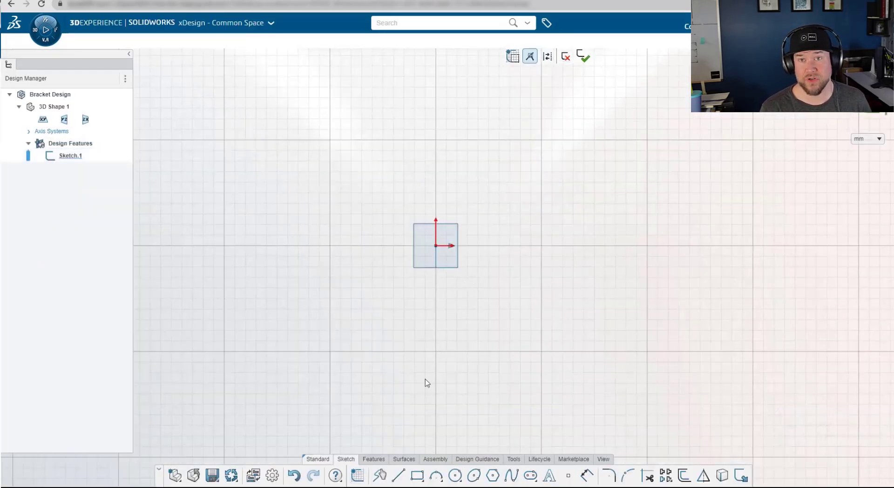
left_click(417, 476)
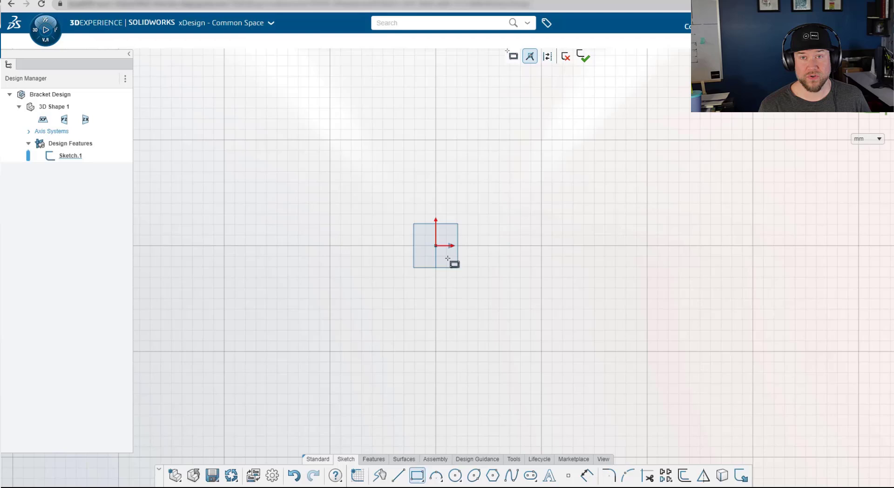
left_click(435, 181)
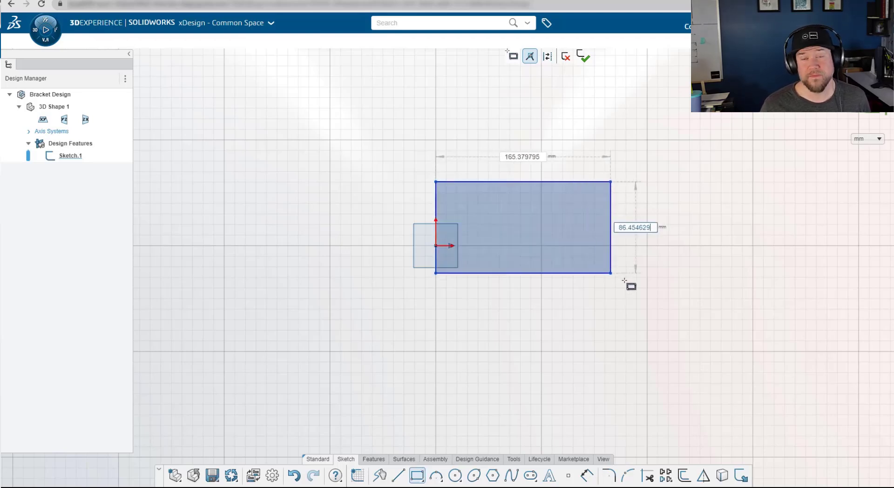
left_click(699, 320)
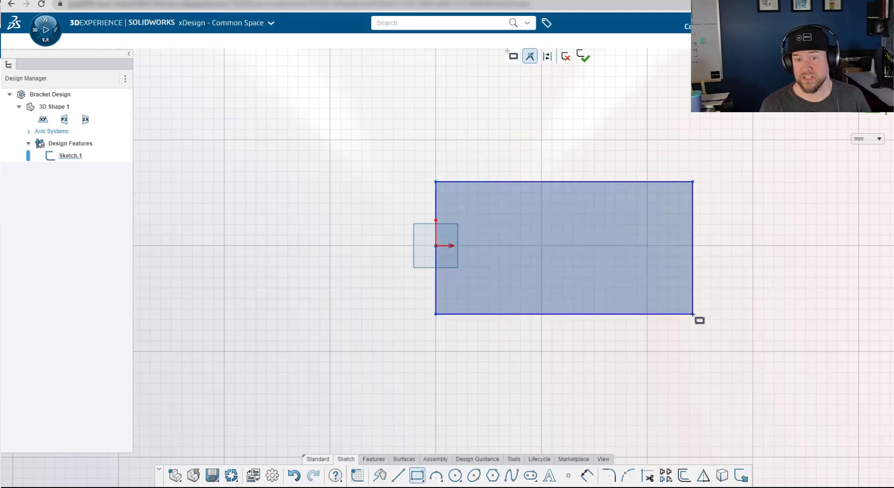
left_click(462, 473)
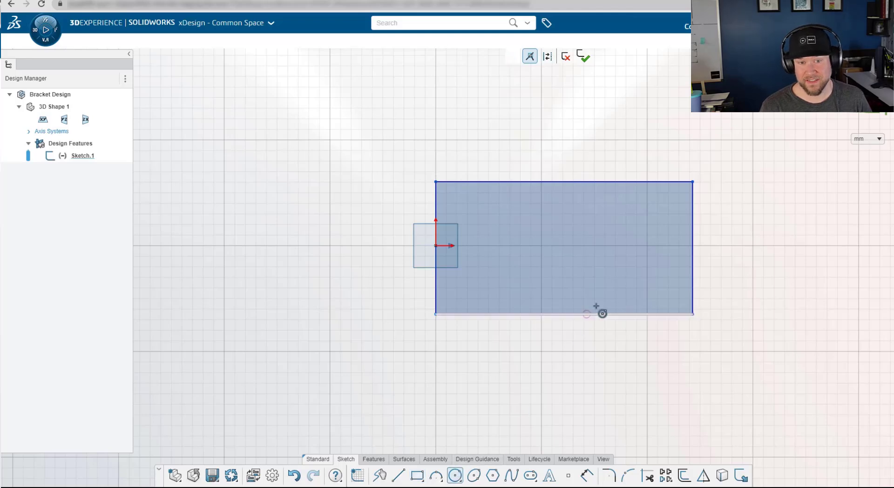
left_click(692, 248)
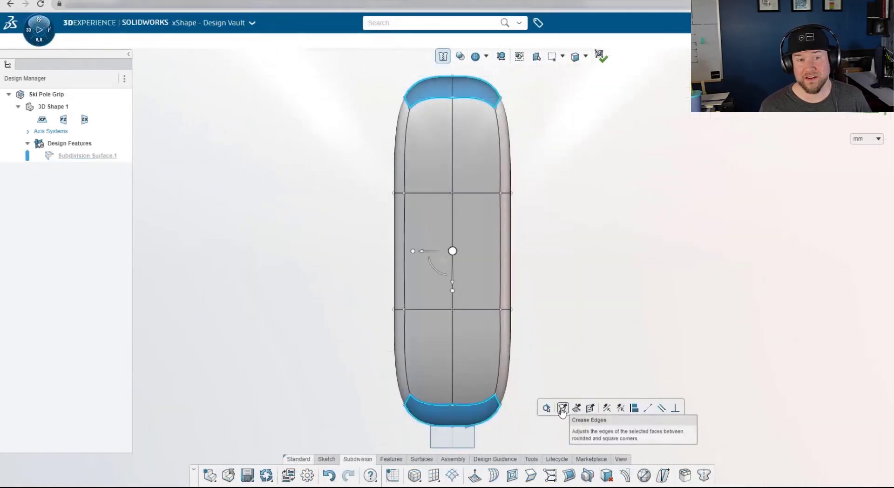
Step: Crease the grip's end faces and scale its corner vertices inward for a circular cross-section
left_click(562, 408)
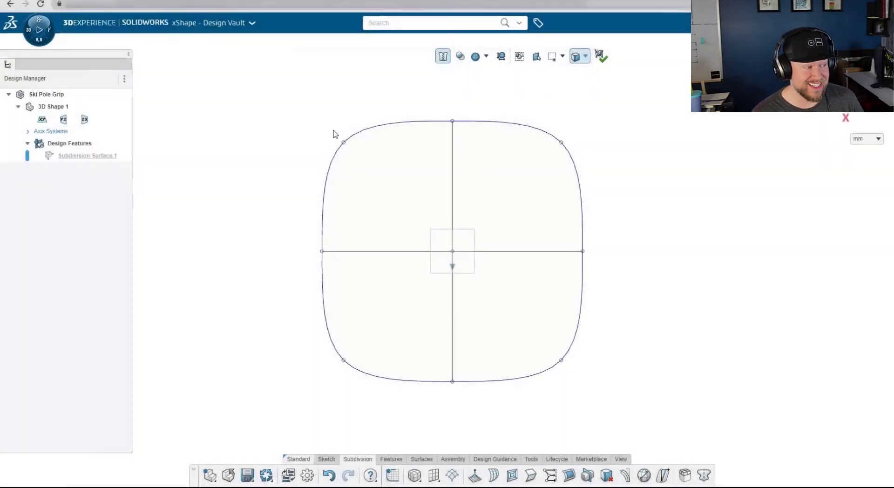
left_click_drag(331, 135, 573, 369)
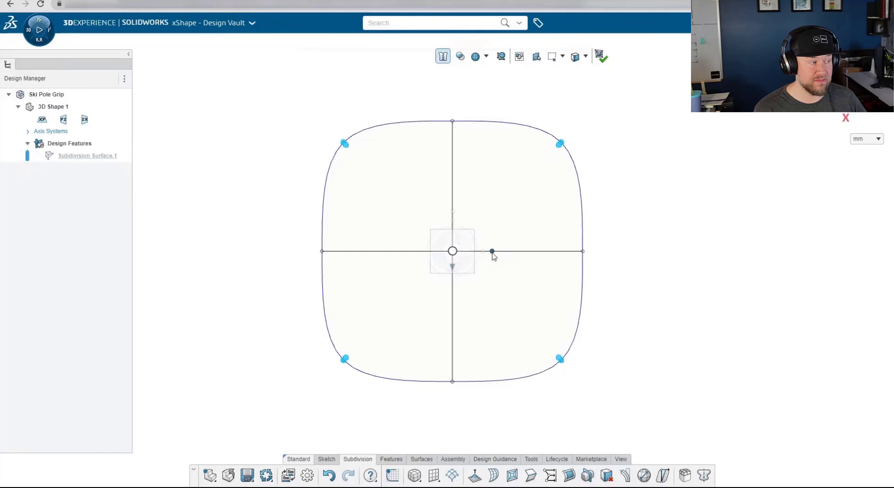
left_click(492, 251)
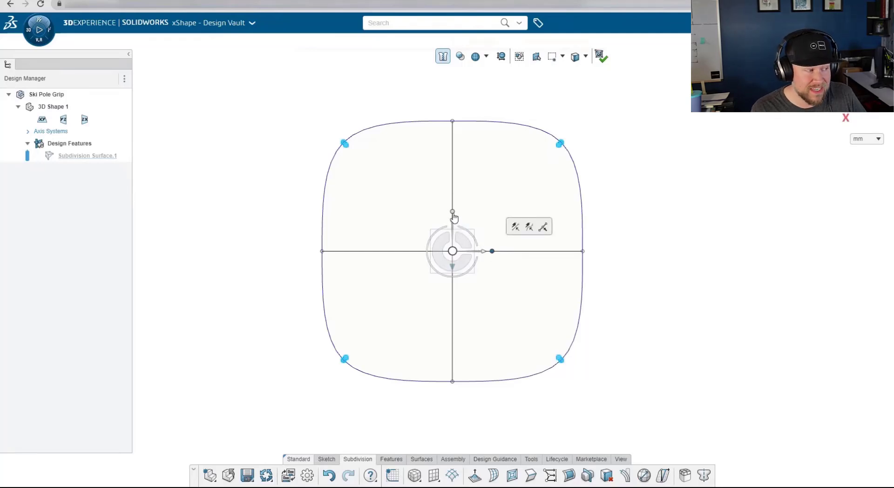
left_click_drag(453, 213, 460, 228)
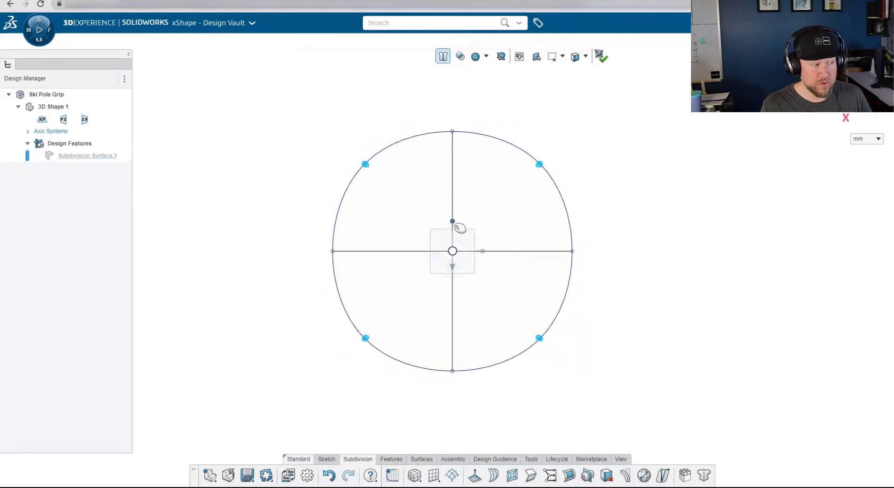
left_click_drag(460, 228, 455, 223)
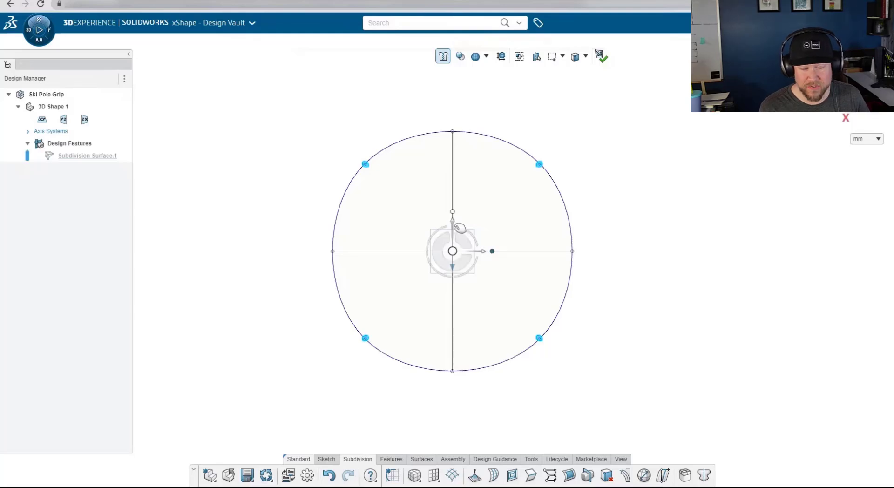
key("Escape")
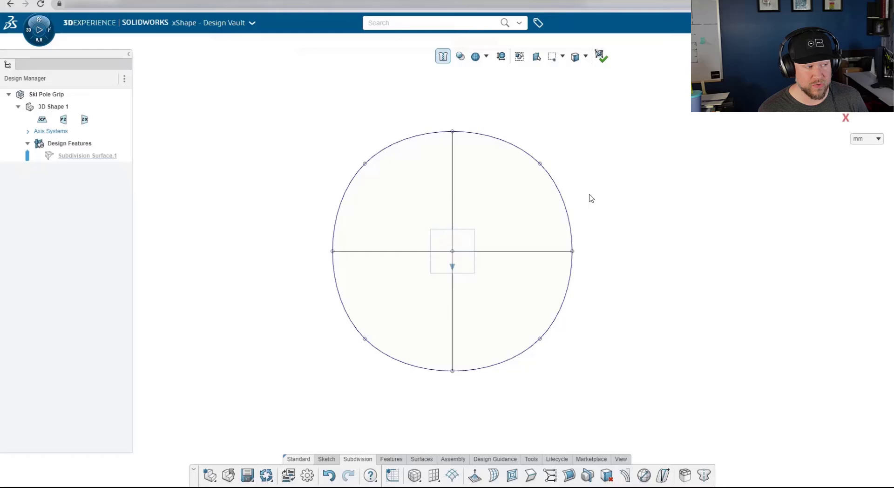
Step: Shrink the grip's upper edge loop and lower face ring to form a narrower waist
double_click(433, 172)
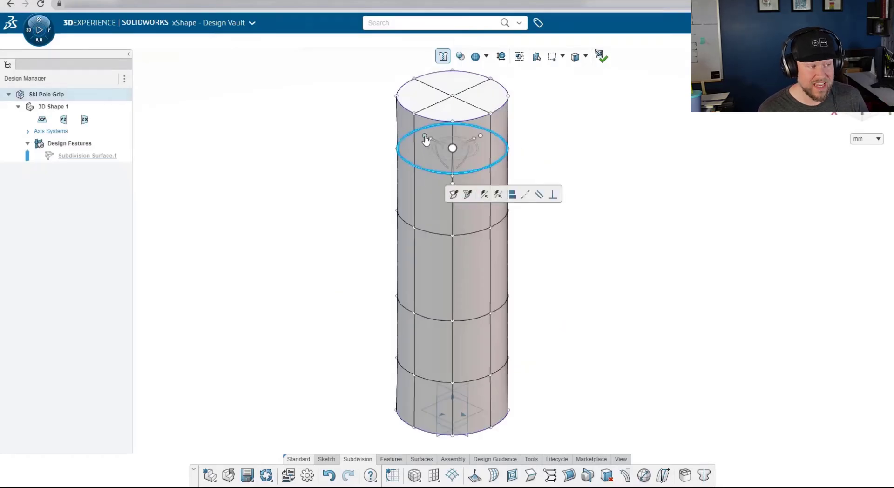
left_click_drag(423, 137, 439, 149)
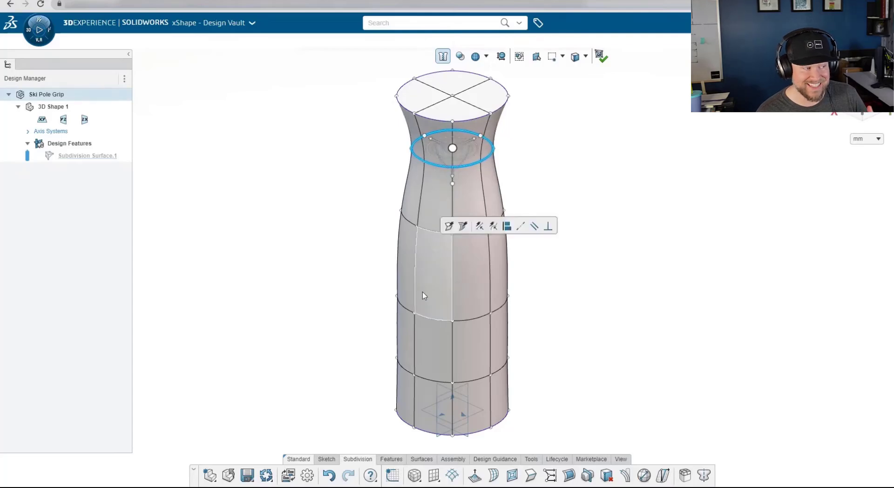
double_click(449, 352)
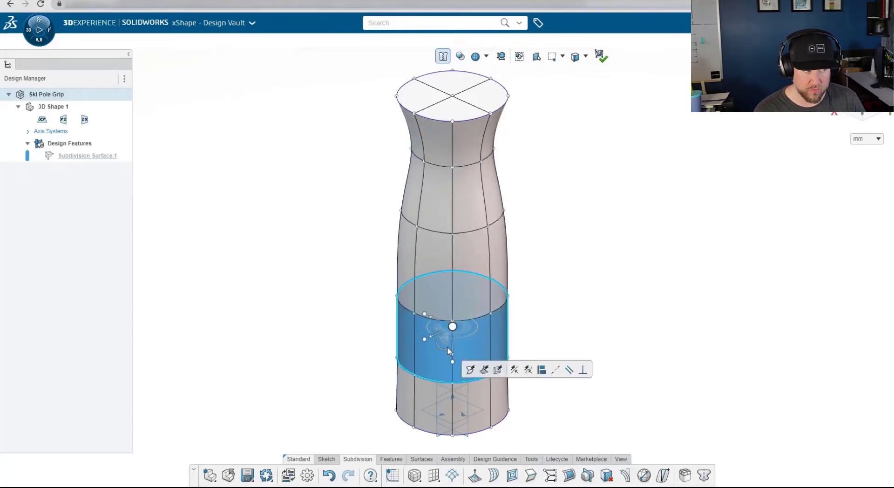
left_click_drag(425, 342, 439, 343)
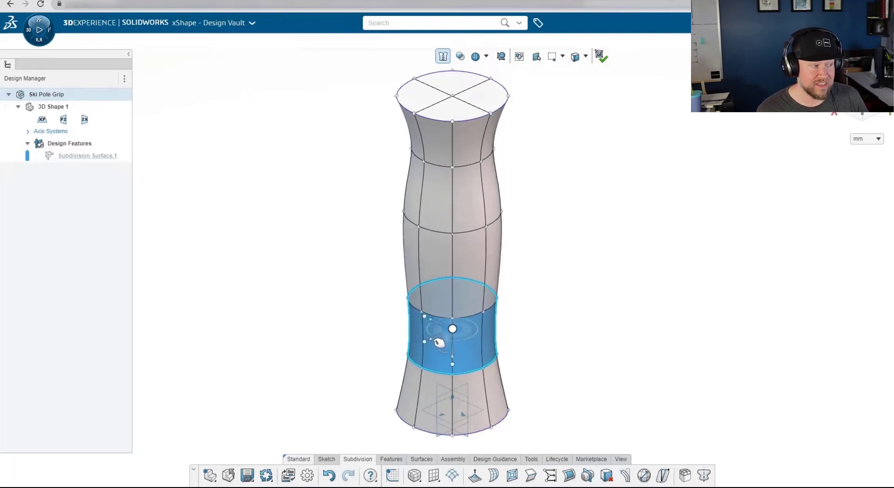
Step: Apply symmetry to the subdivision body about the ZX plane
left_click(512, 247)
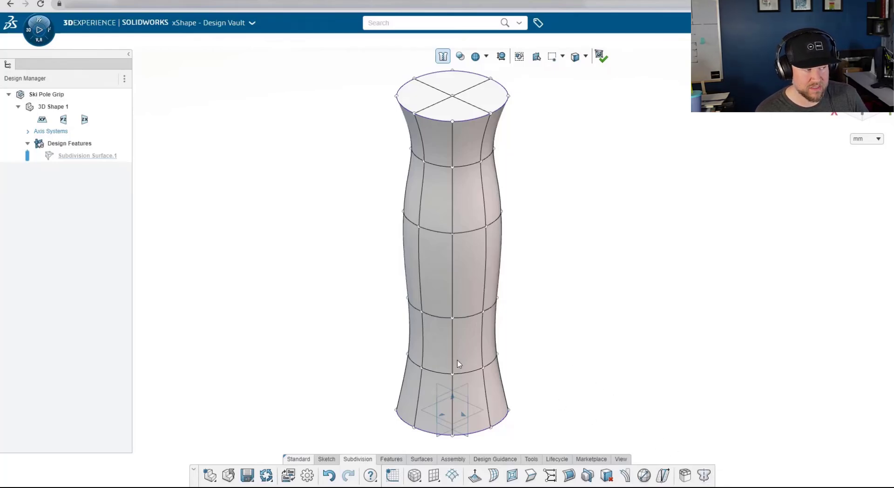
left_click(84, 119)
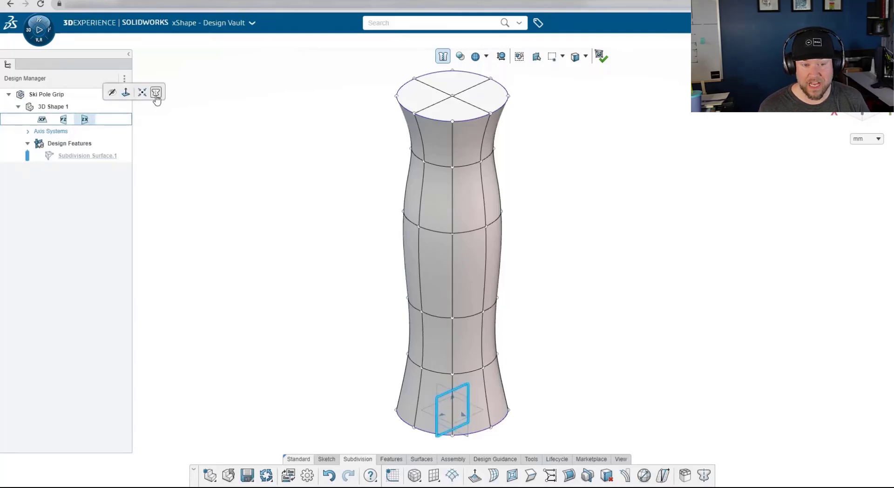
left_click(156, 93)
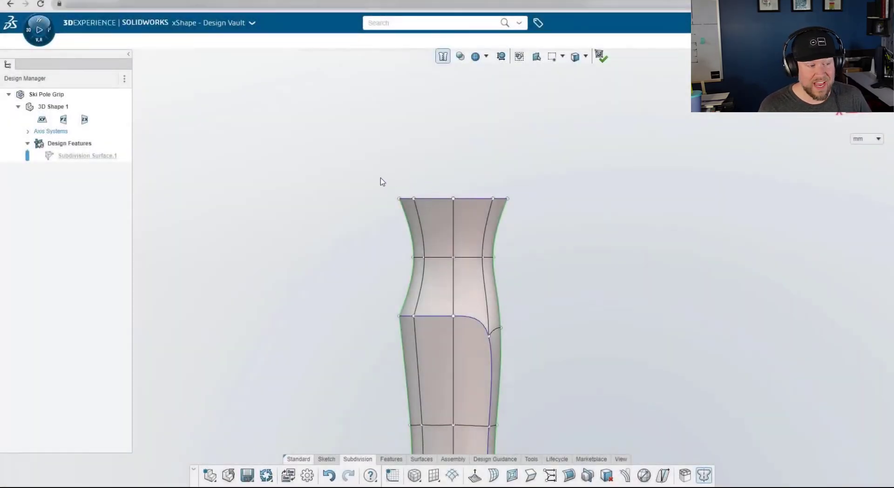
Step: Rotate the grip's top-rim vertices to slant the top at an angle
left_click_drag(380, 178, 533, 222)
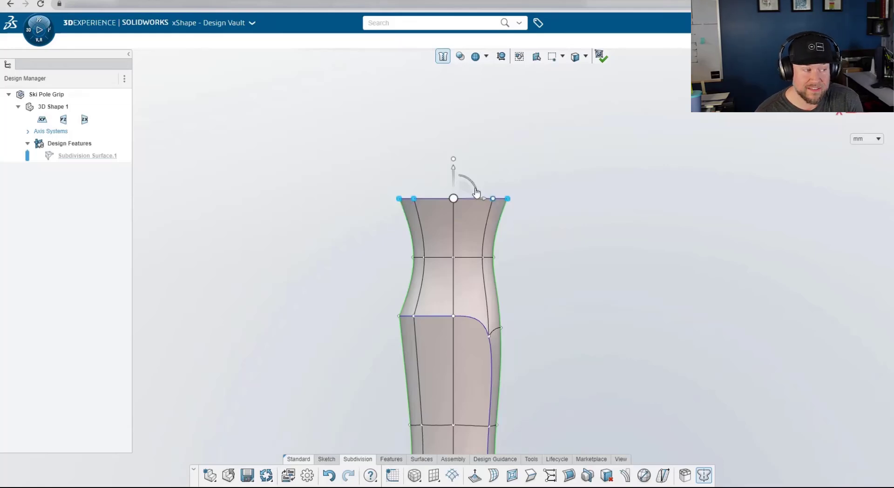
left_click_drag(476, 191, 502, 167)
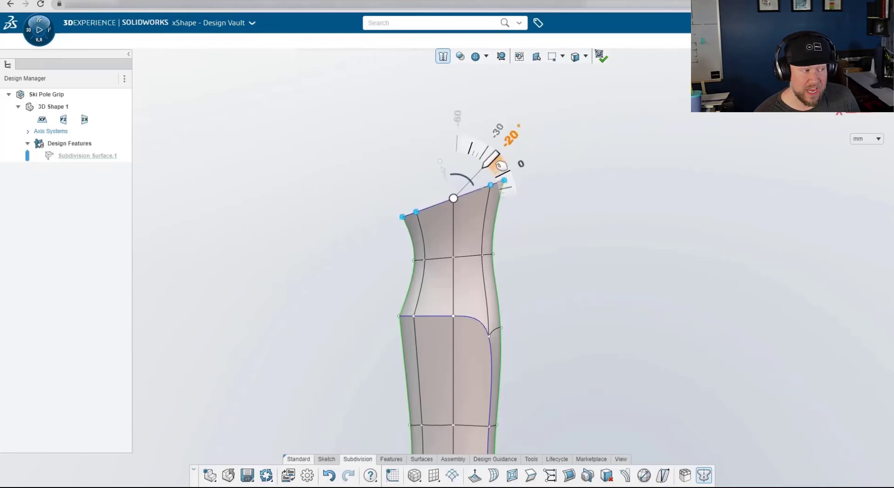
left_click(534, 226)
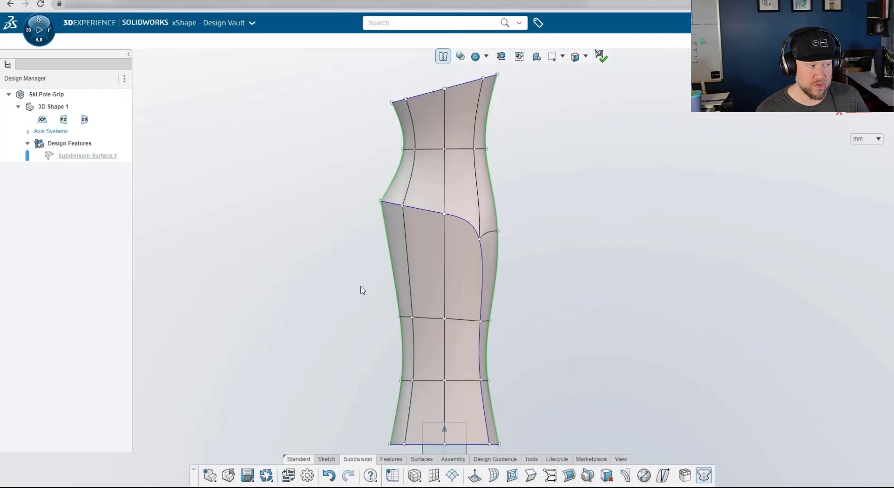
Step: Lift a middle edge loop of the grip, then view the Pivoting Conveyor from above
left_click_drag(361, 286, 461, 340)
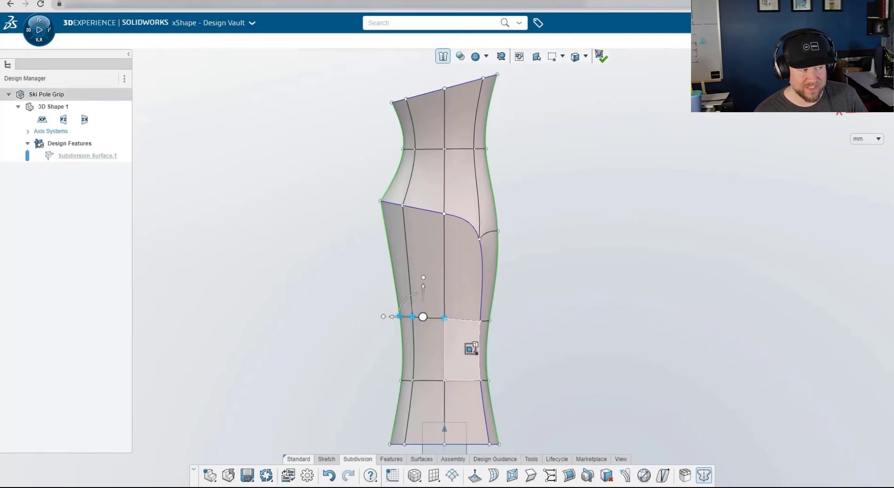
mouse_move(423, 291)
left_mouse_down()
mouse_move(445, 245)
mouse_move(471, 246)
left_mouse_up()
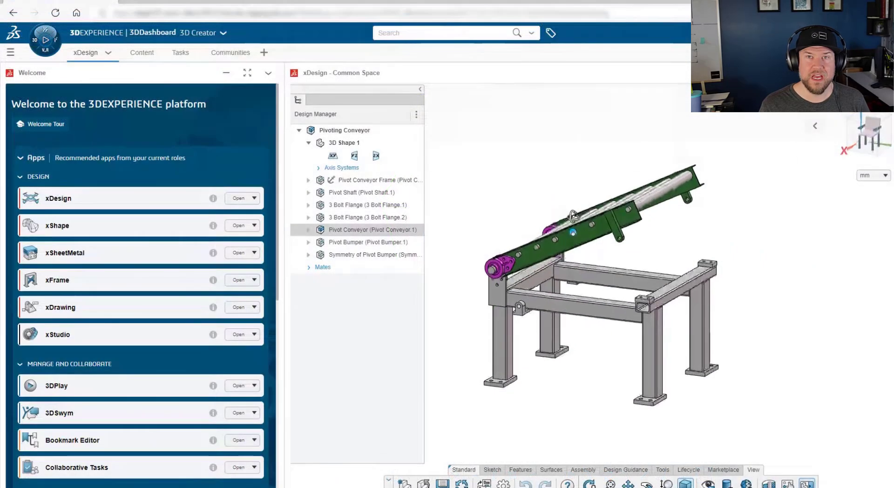
middle_click_drag(575, 198, 436, 199)
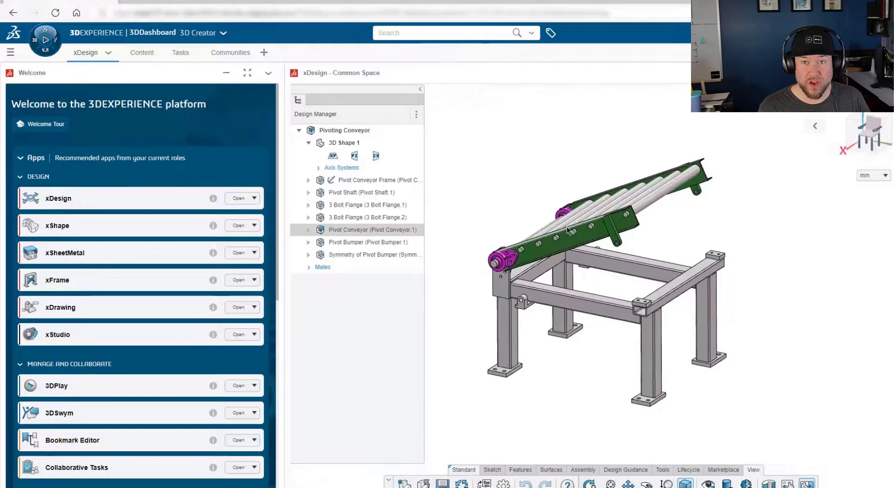
Step: Open Common Space in the 3DSpace content widget to list its contents
left_click(148, 58)
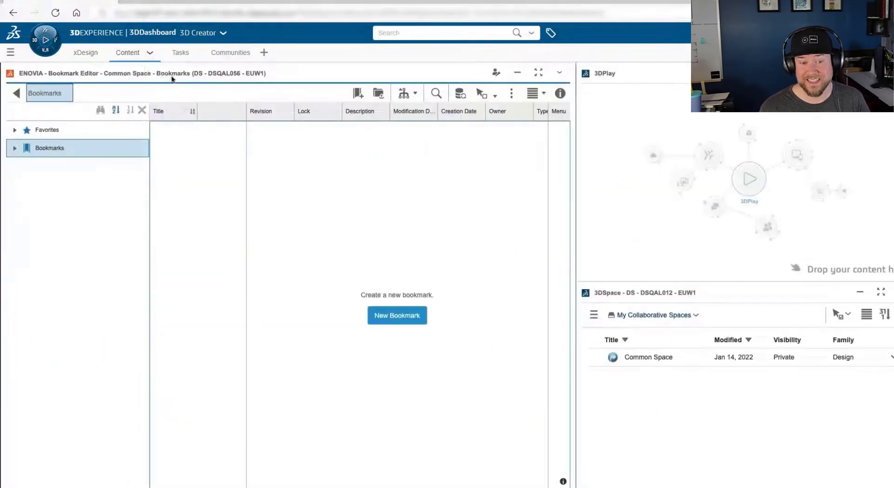
left_click(666, 358)
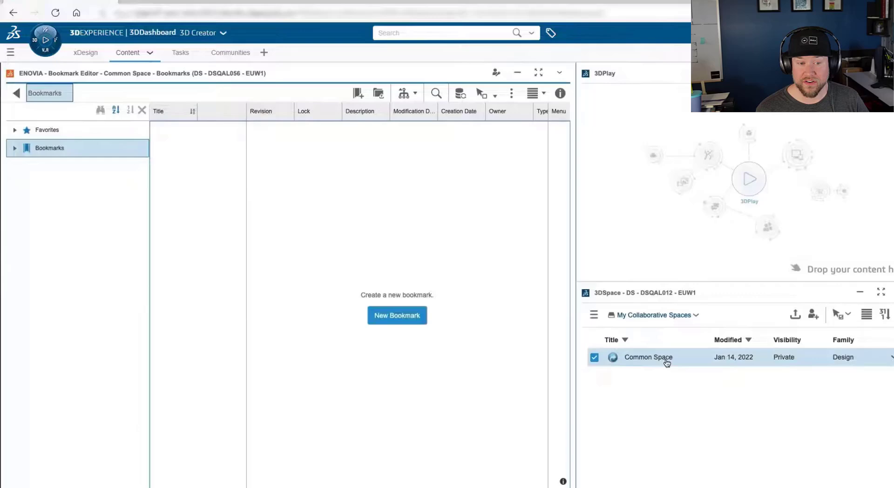
double_click(666, 359)
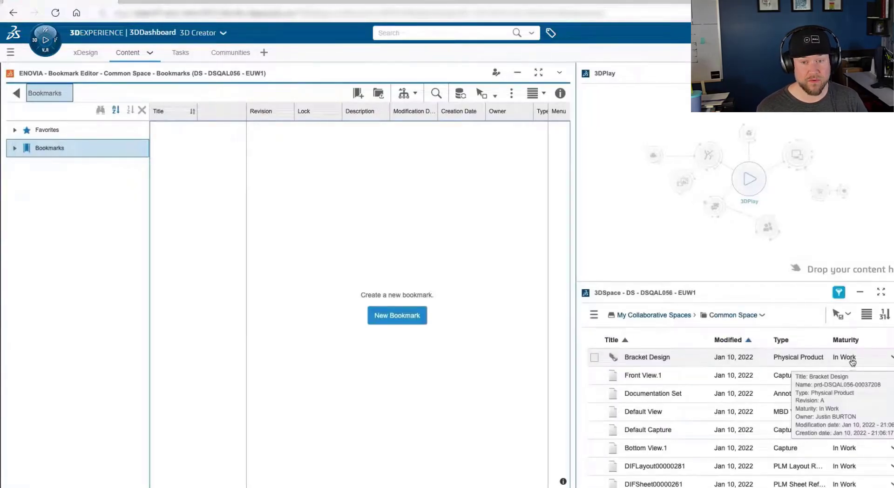
Step: Preview Bracket Design in 3DPlay and create the new bookmark Bookmark2
left_click(890, 358)
mouse_move(866, 398)
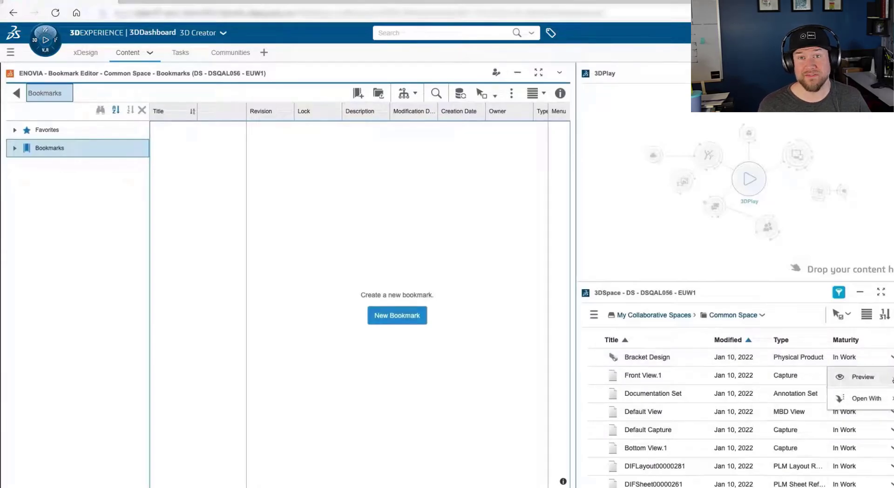
left_click_drag(706, 368, 733, 205)
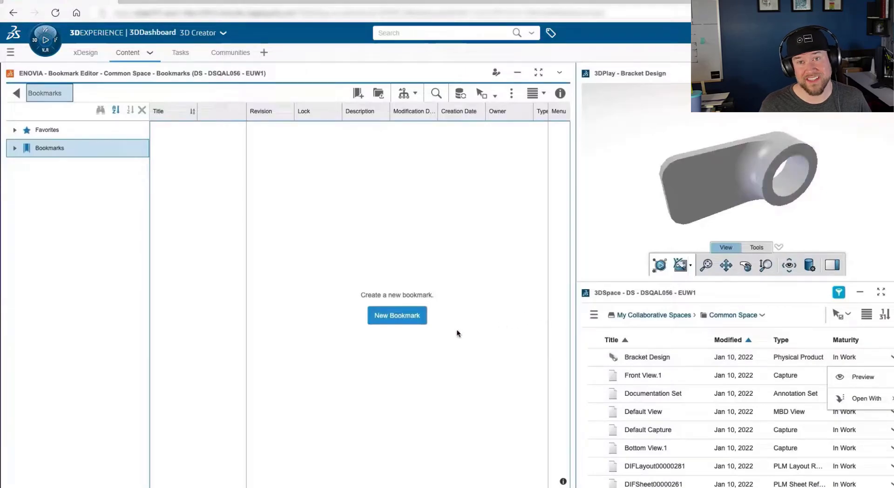
left_click(396, 317)
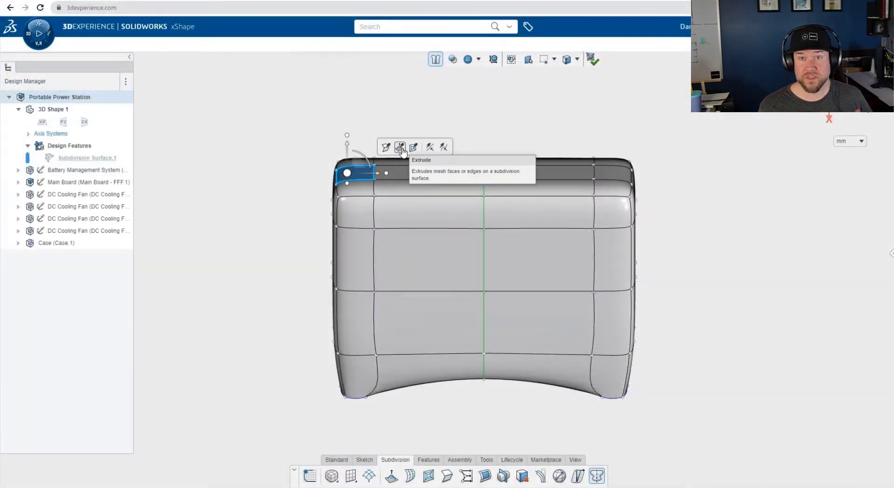
Step: Add a carrying handle to the Power Station, scaling front faces in and side faces out
left_click(403, 151)
left_click_drag(401, 112, 393, 133)
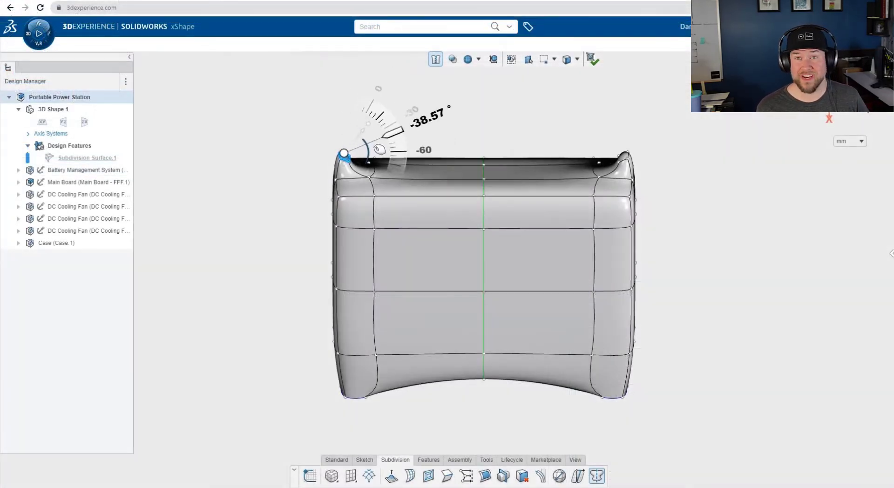
left_click(623, 156, "ctrl")
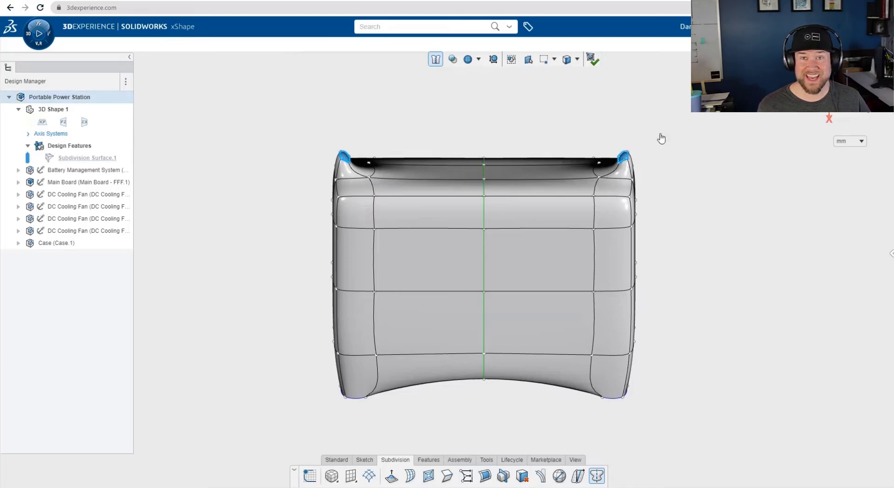
left_click_drag(623, 157, 555, 140)
middle_click_drag(554, 140, 530, 101)
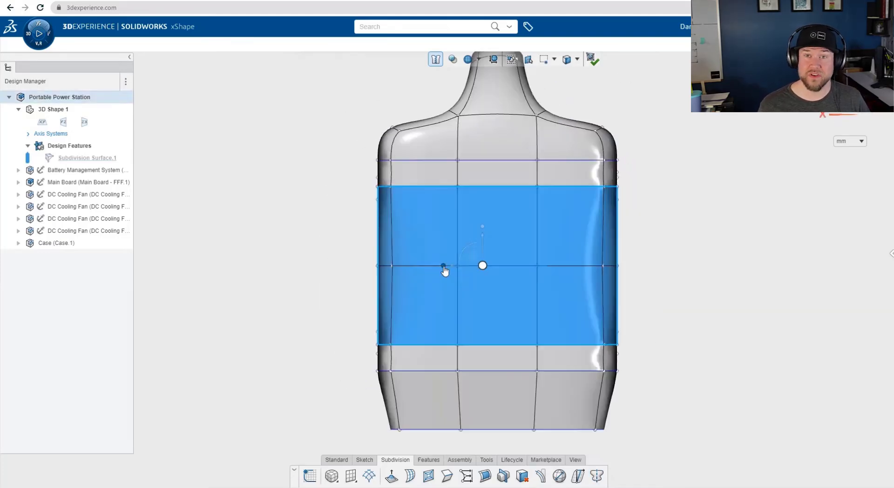
left_click_drag(443, 270, 456, 271)
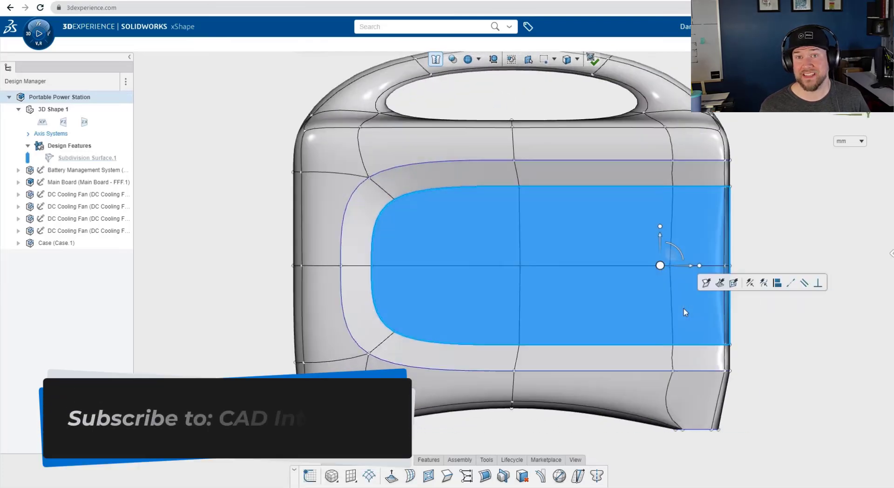
left_click_drag(693, 265, 747, 276)
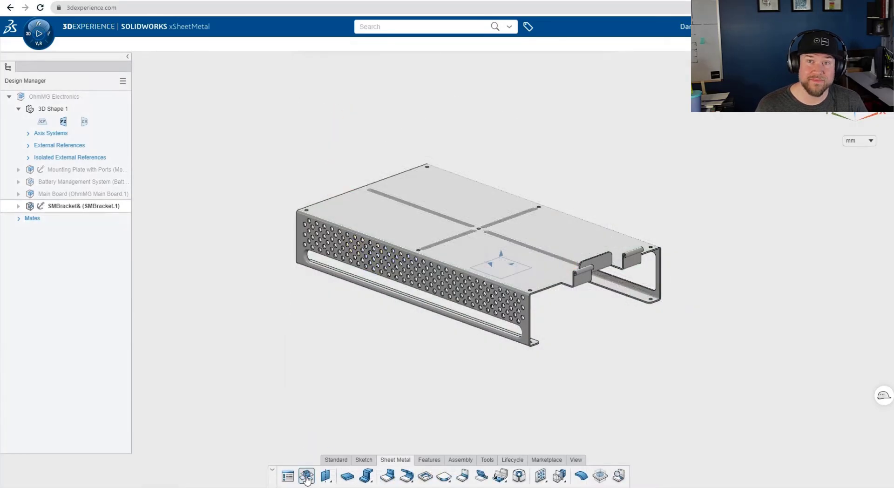
Step: Flatten the SMBracket sheet-metal part and save the flat pattern as DXF
left_click(306, 476)
right_click_drag(254, 409, 252, 364)
left_click(495, 462)
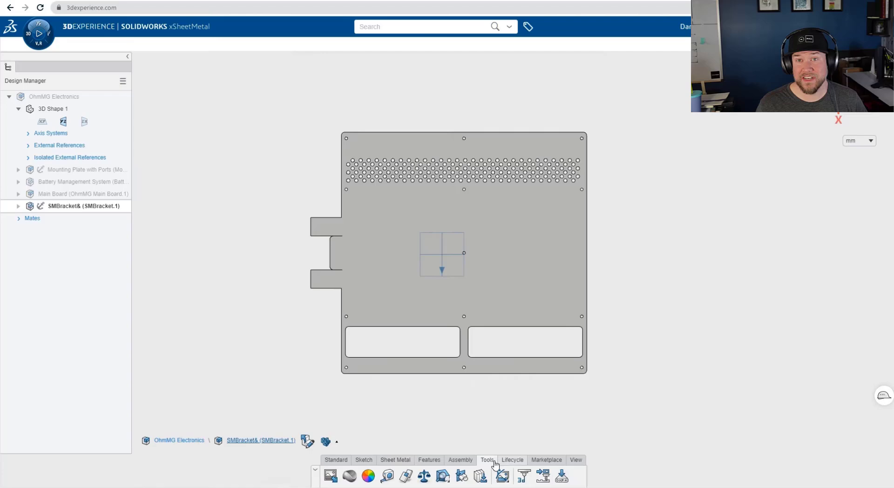
left_click(561, 476)
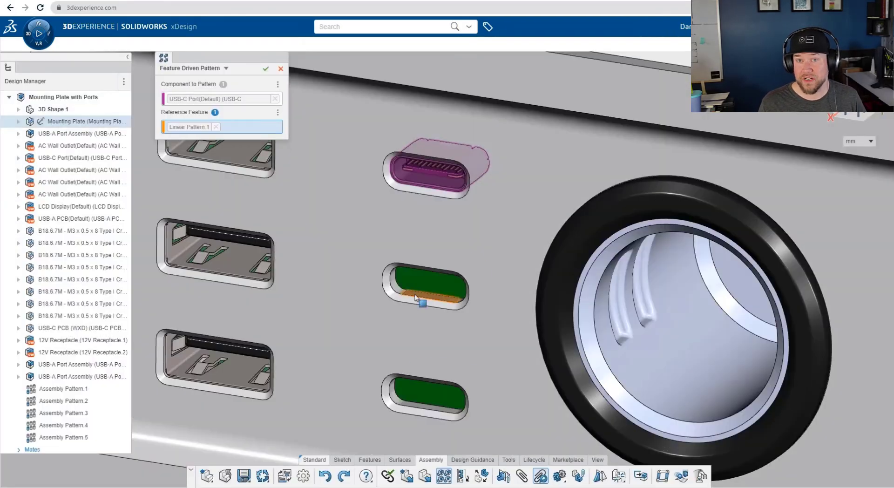
Step: Confirm the USB-C port pattern and request Design Assistance mate suggestions for the screw
left_click(266, 69)
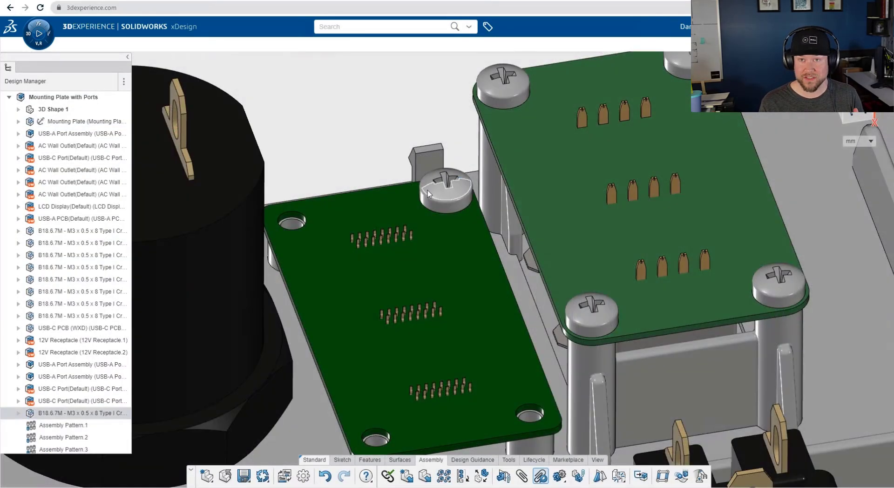
left_click(446, 187)
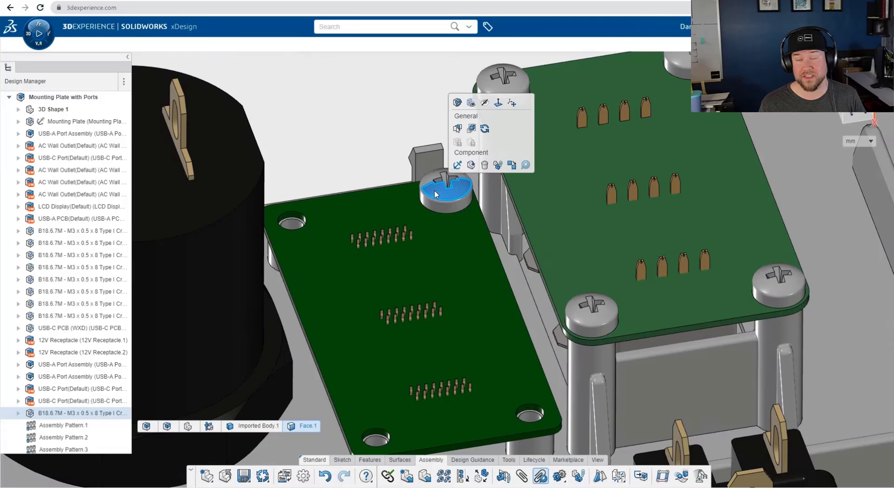
left_click(522, 167)
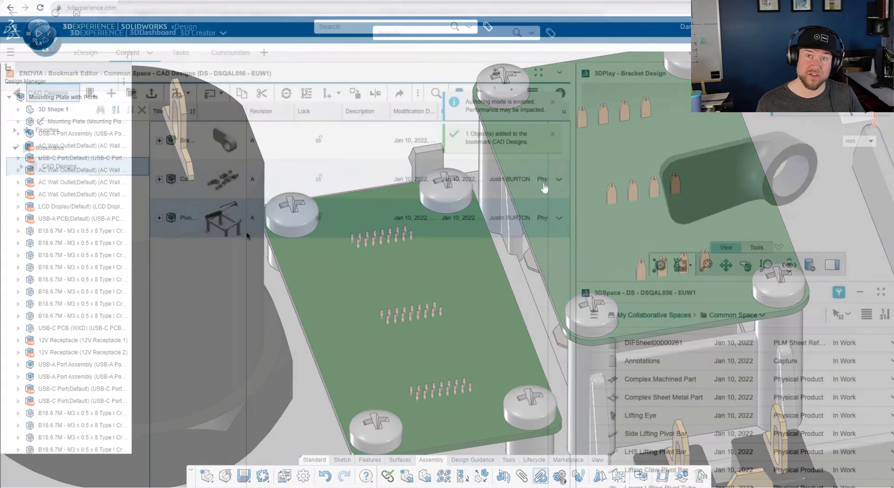